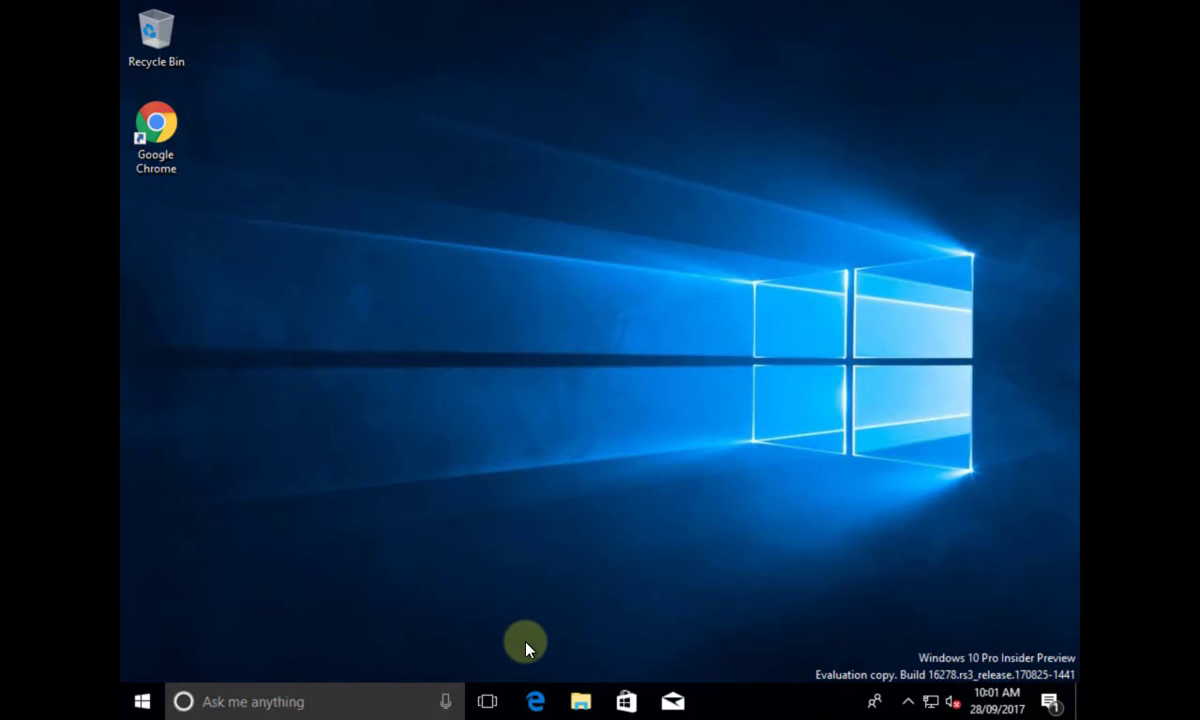
- Launch Microsoft Edge and go to the login.microsoftonline.com sign-in page
left_click(536, 701)
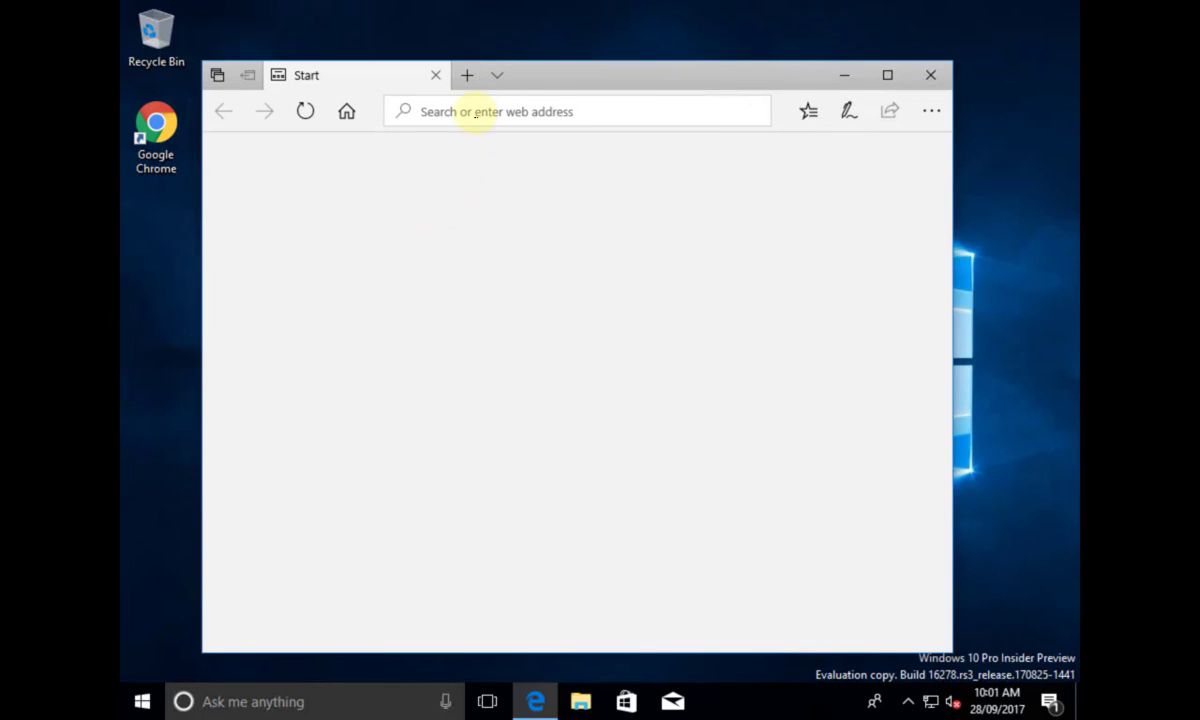
type("login")
key("Escape")
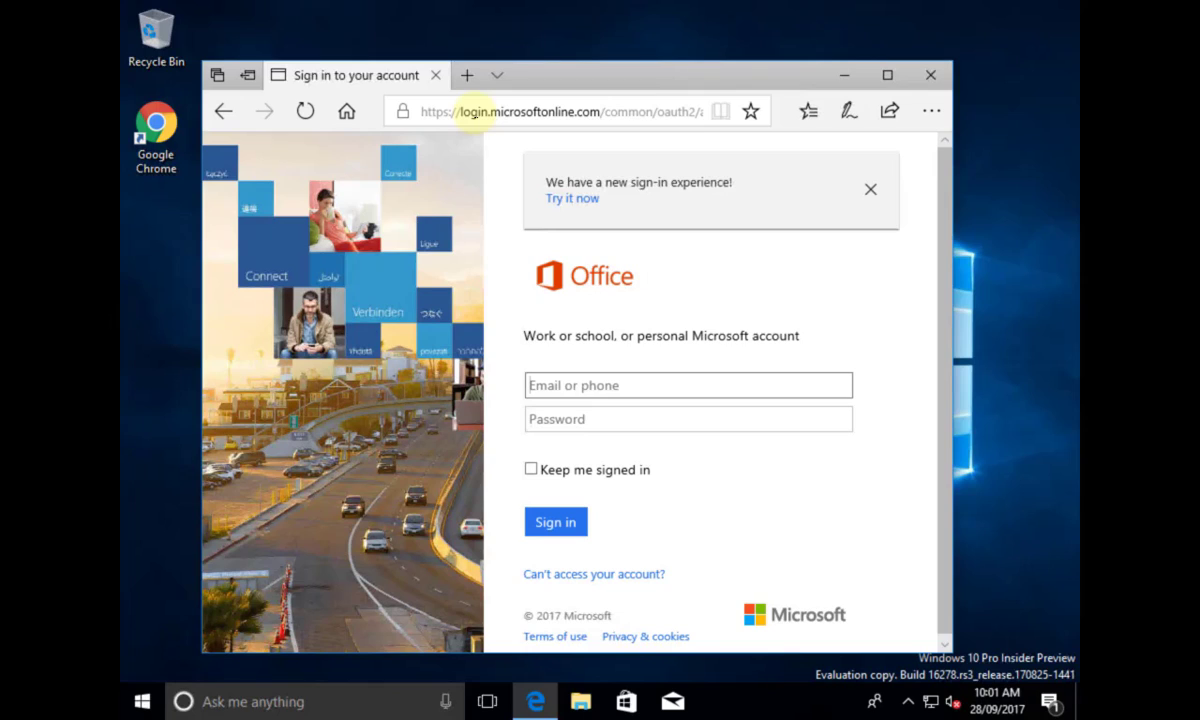
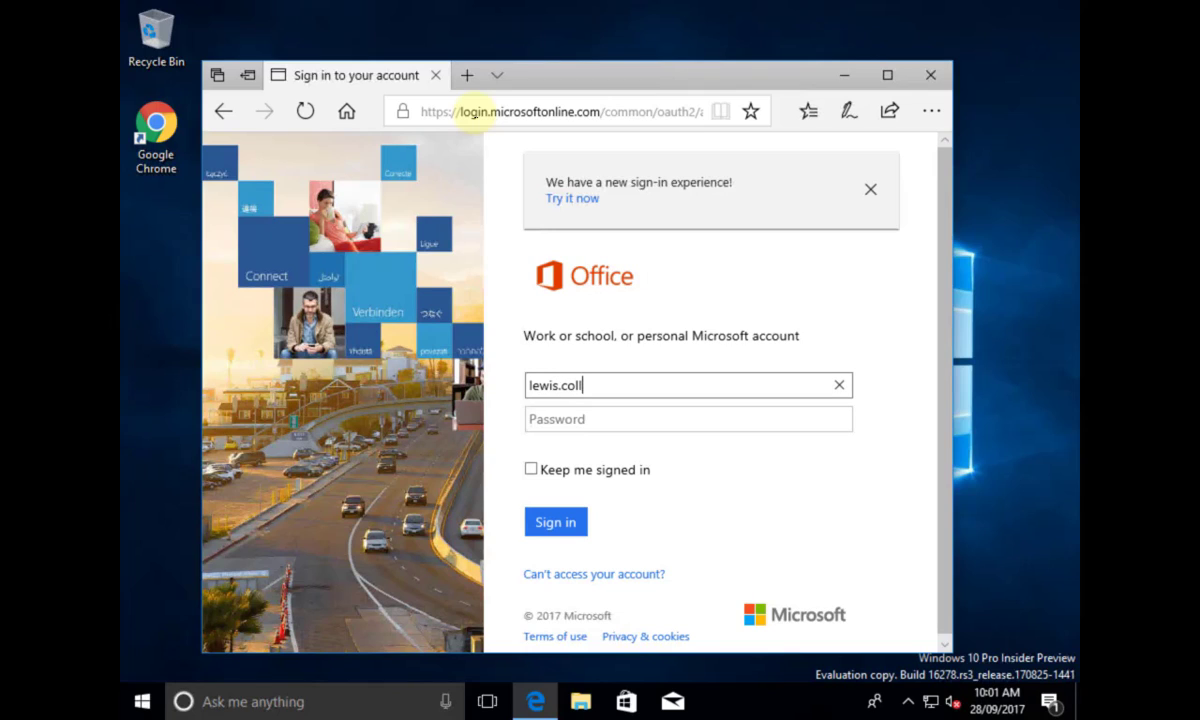
- Sign in to Office 365 with the work e-mail and password, then close Edge
key("Tab")
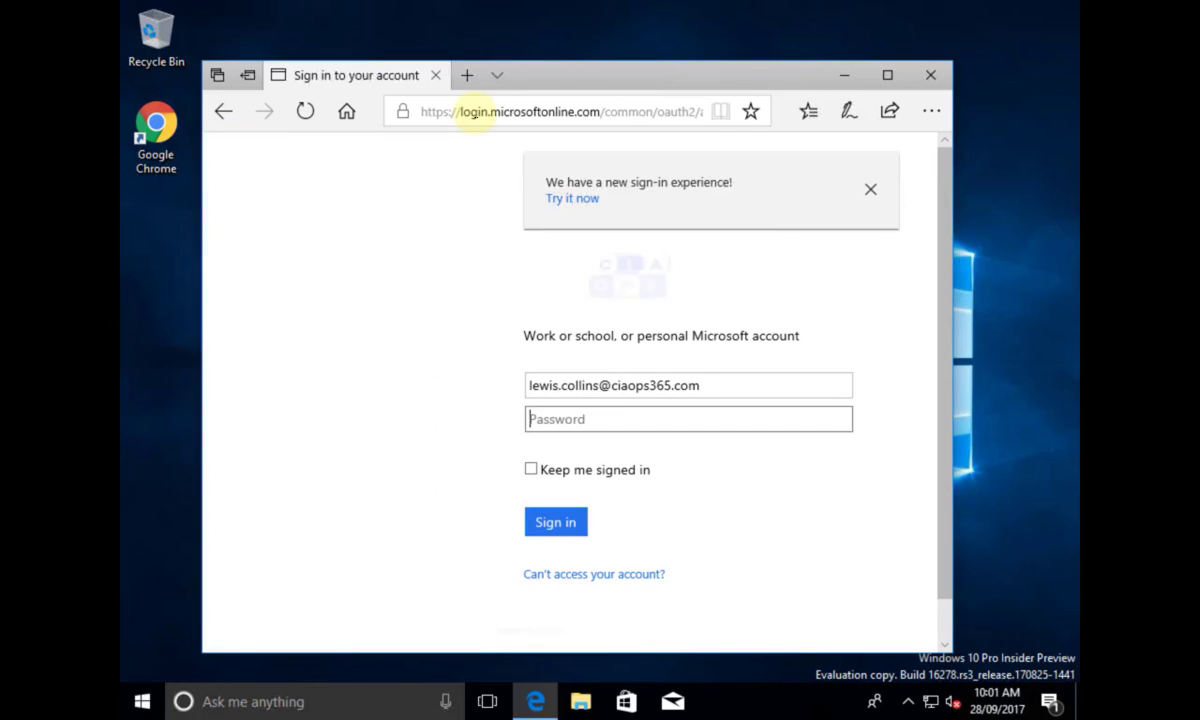
type("**********")
key("Return")
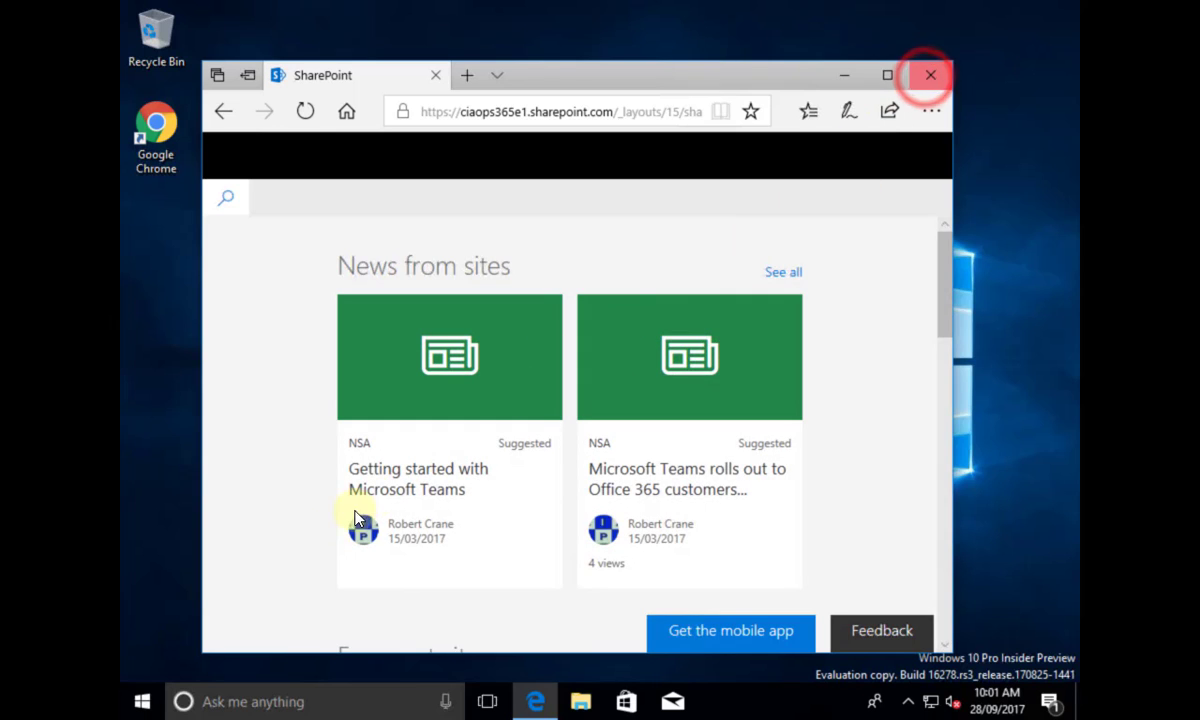
key("alt+F4")
left_click(138, 705)
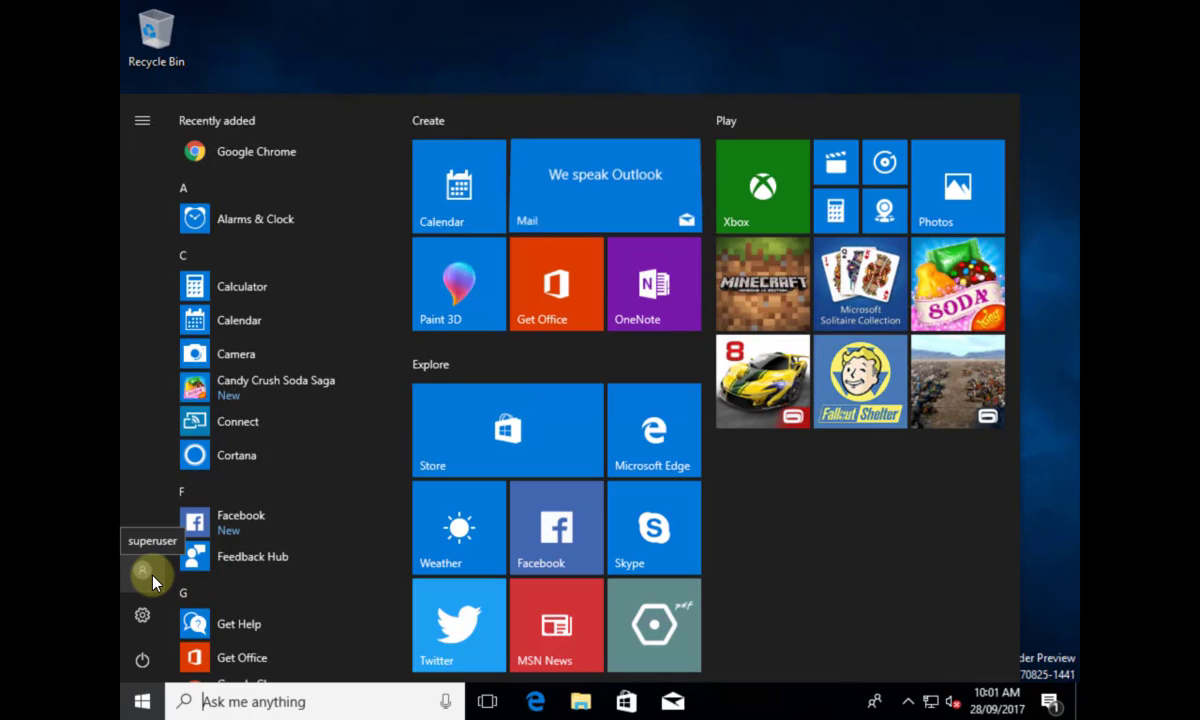
left_click(145, 578)
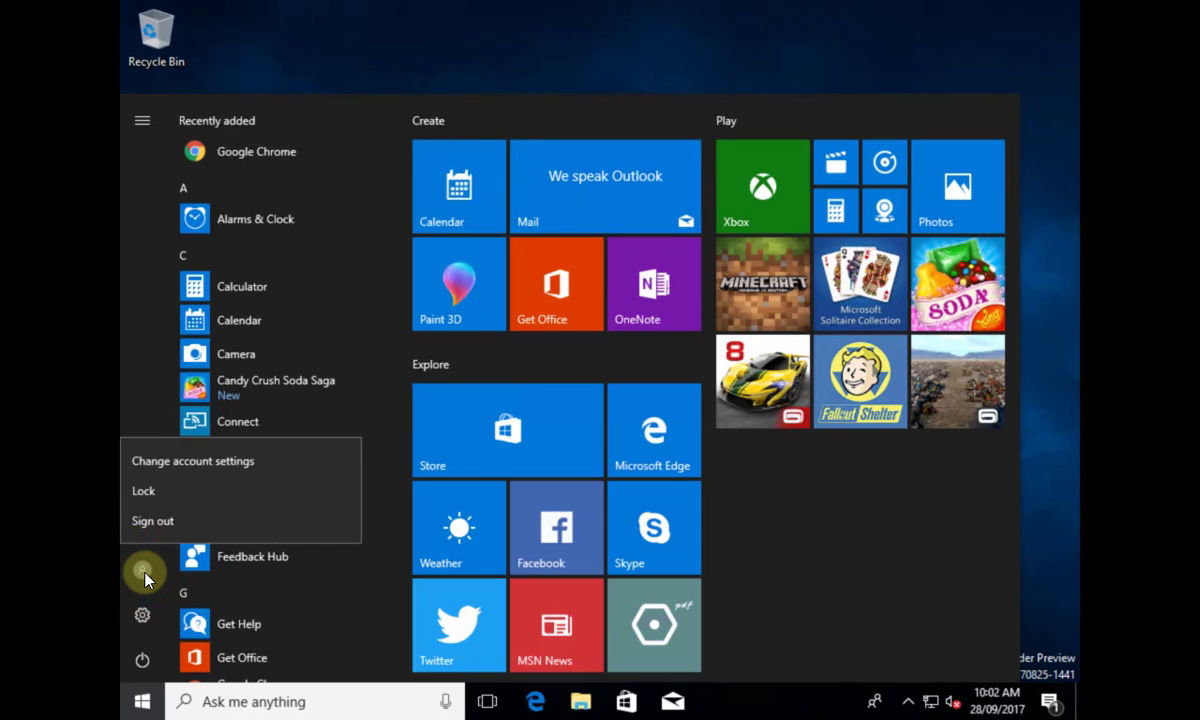
left_click(185, 462)
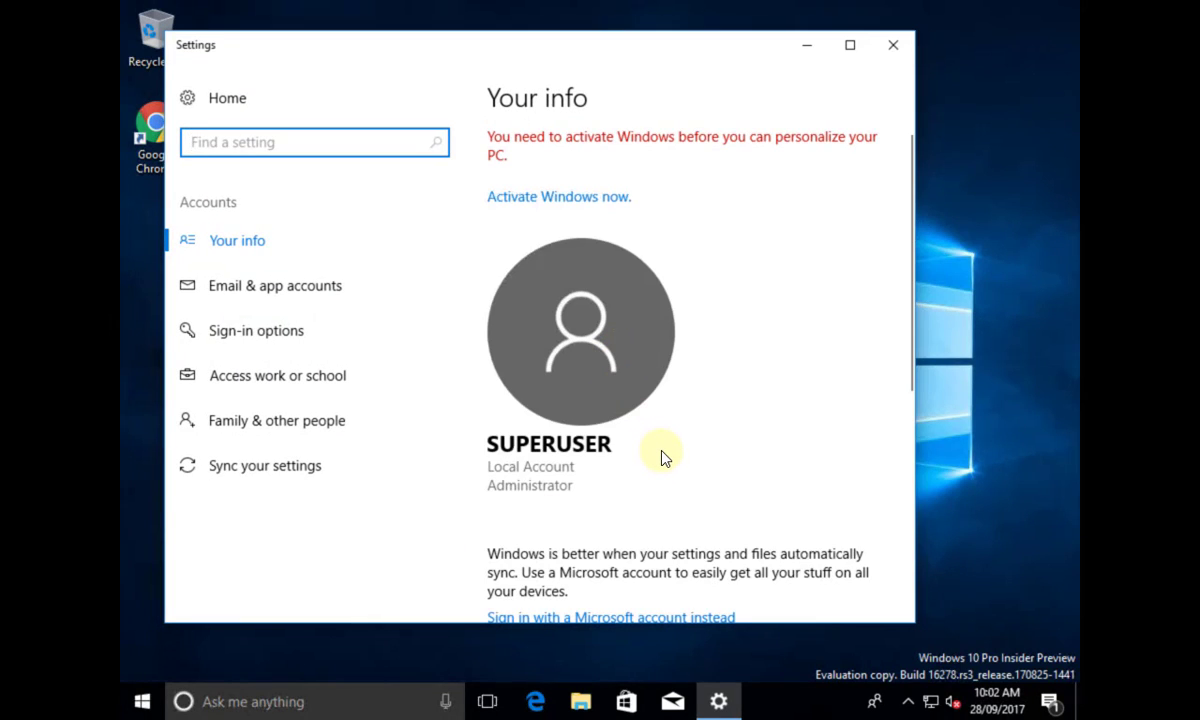
- Switch to the Access work or school page in Accounts settings
scroll(640, 450, "down", 2)
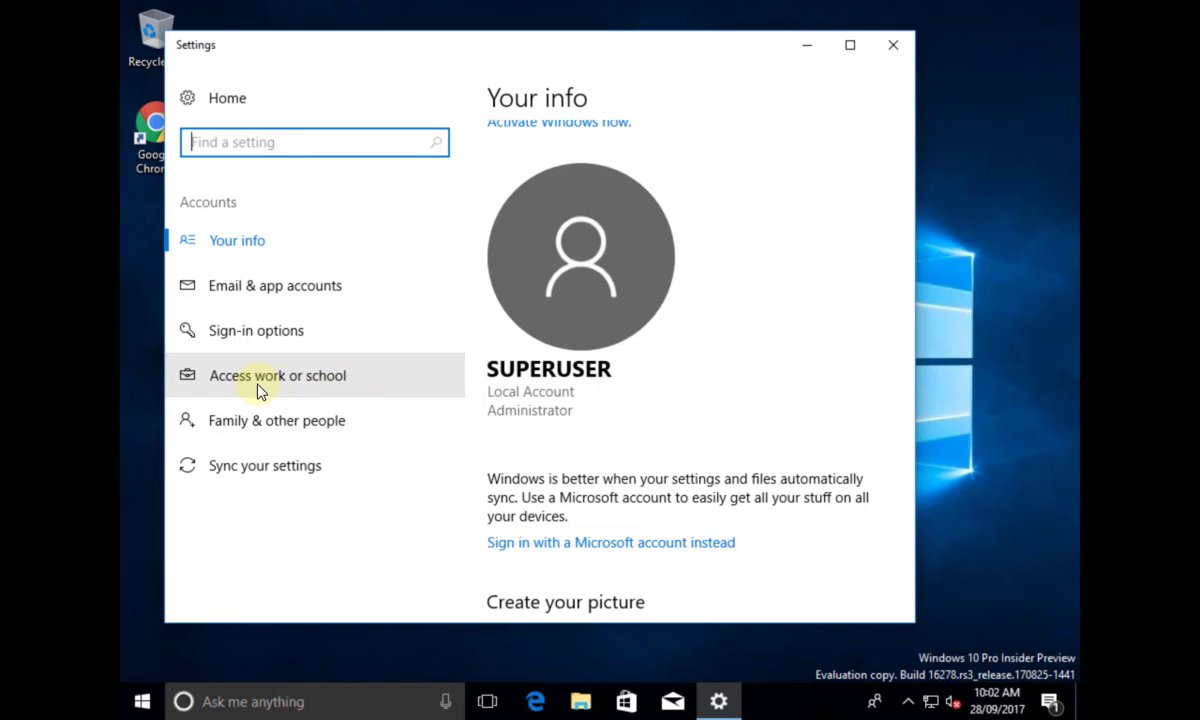
left_click(293, 377)
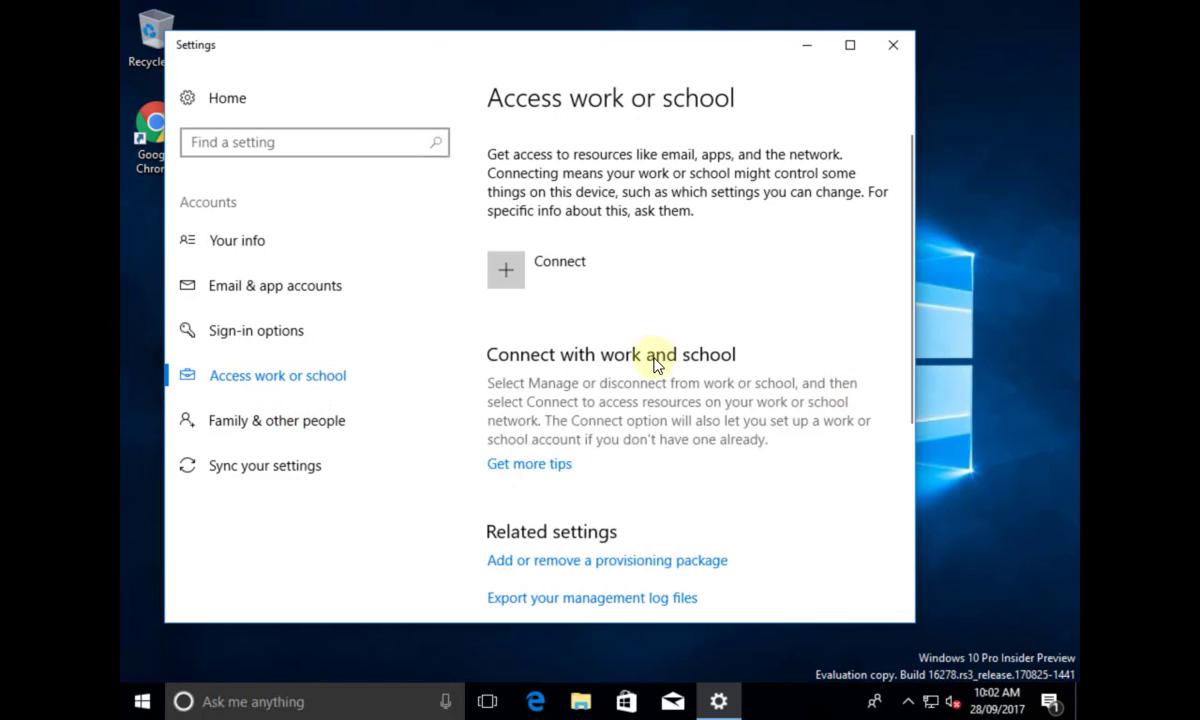
- Choose Connect, then pick the option to join this device to Azure Active Directory
left_click(580, 276)
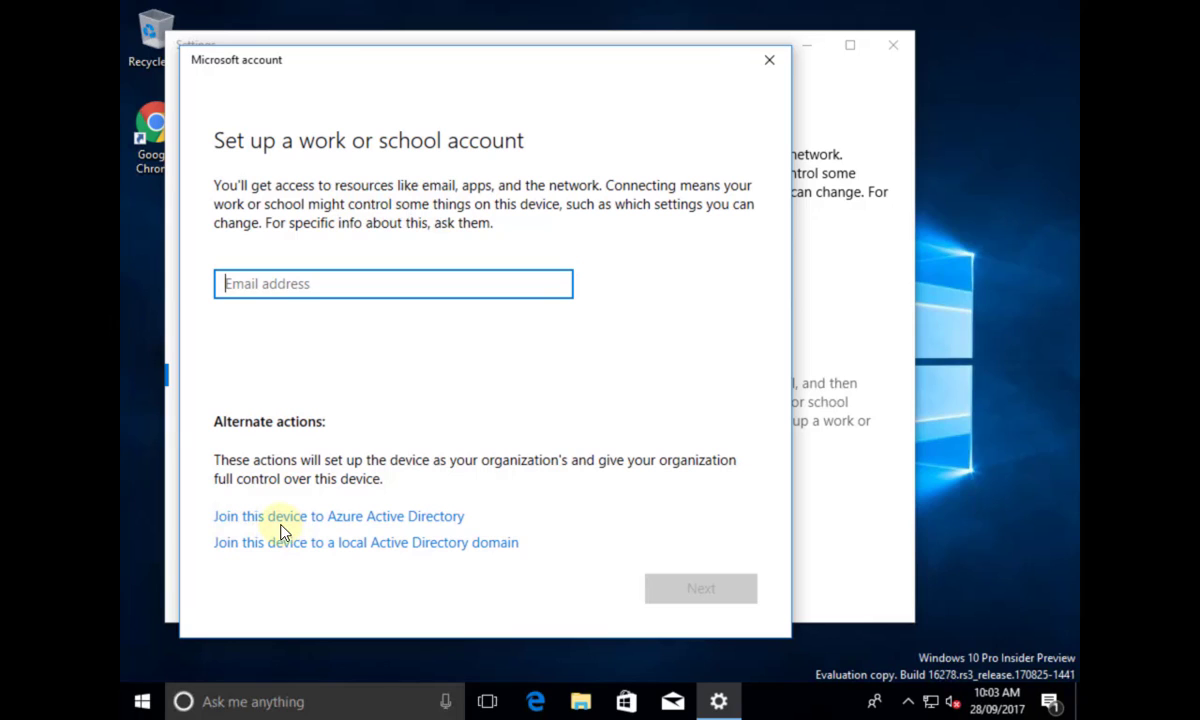
left_click(272, 520)
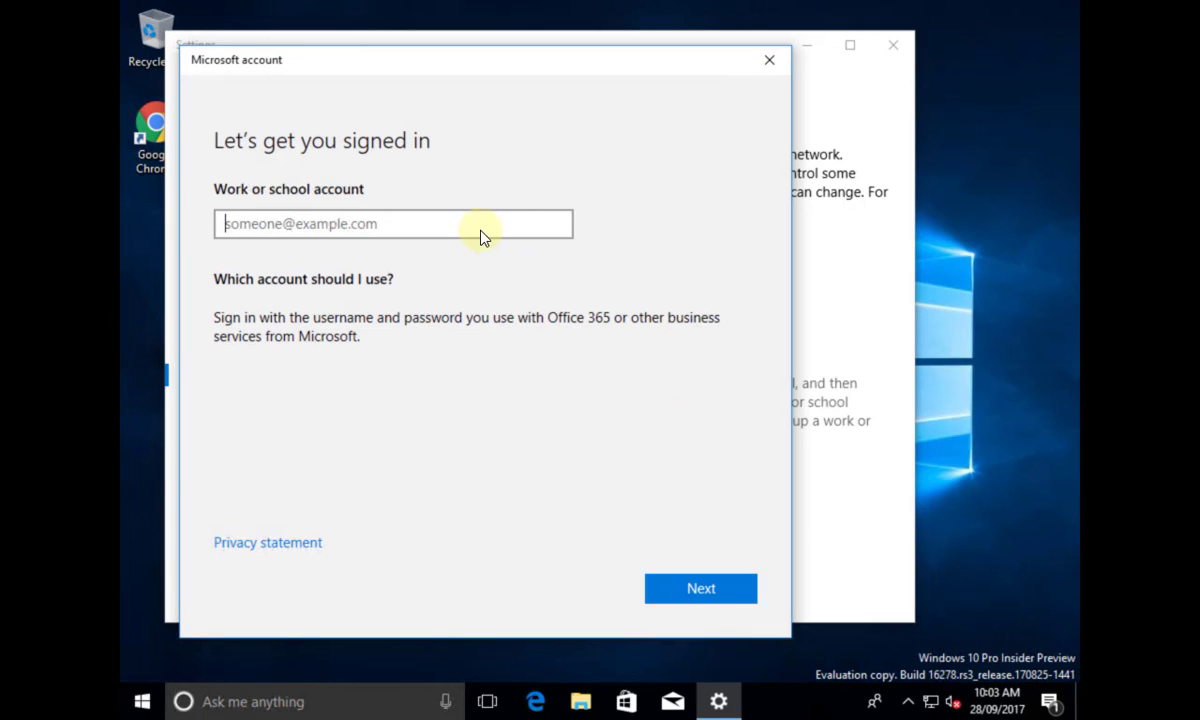
- Enter the work account e-mail and password to reach the ciaops365.com confirmation
left_click(469, 224)
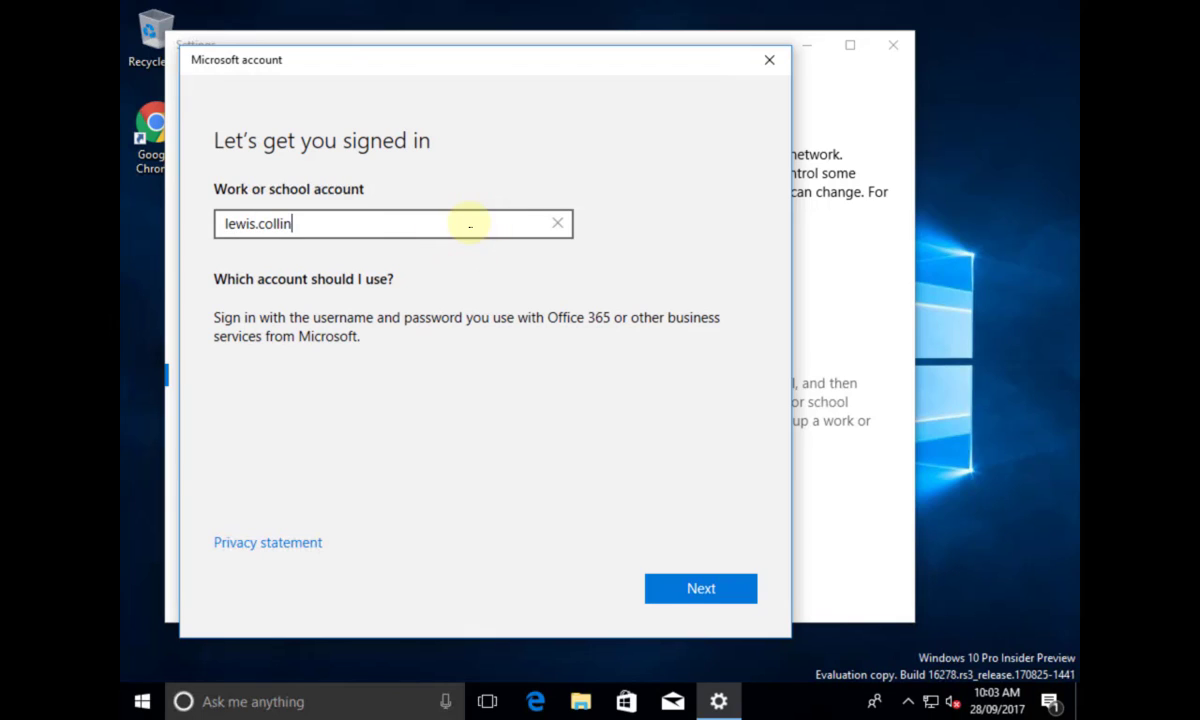
key("Return")
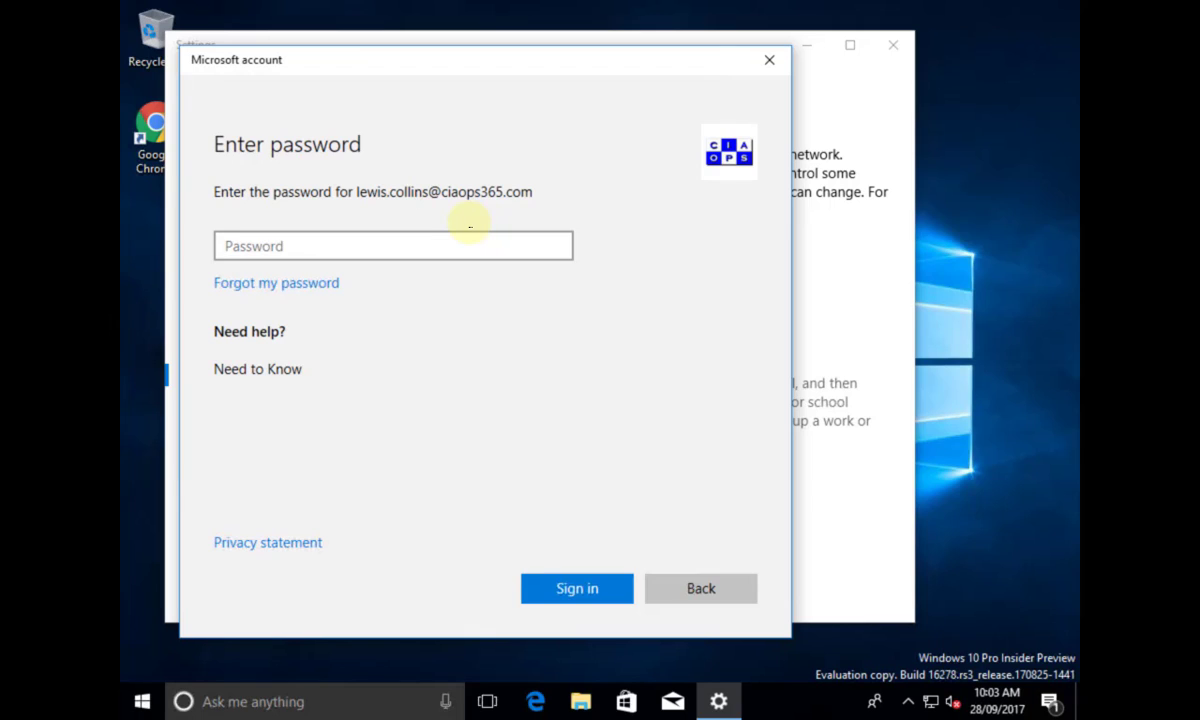
type("••••••••••")
key("Return")
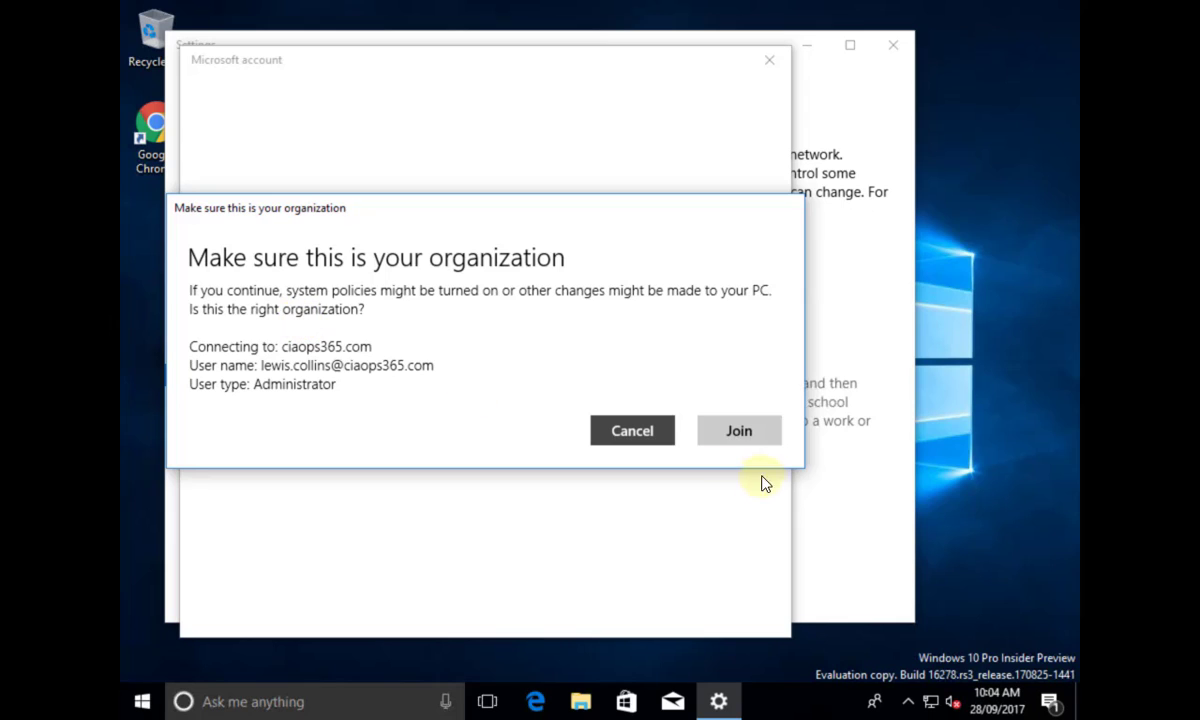
- Confirm joining the ciaops365.com organisation and finish the setup with Done
left_click(738, 440)
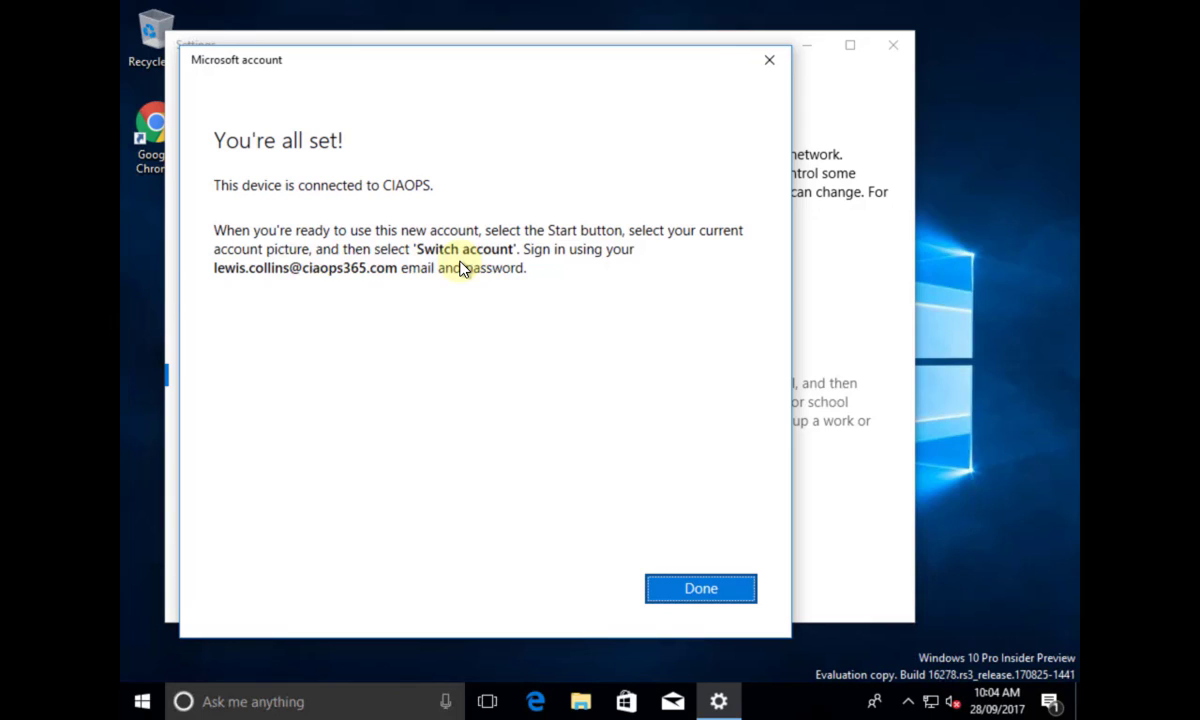
left_click(699, 590)
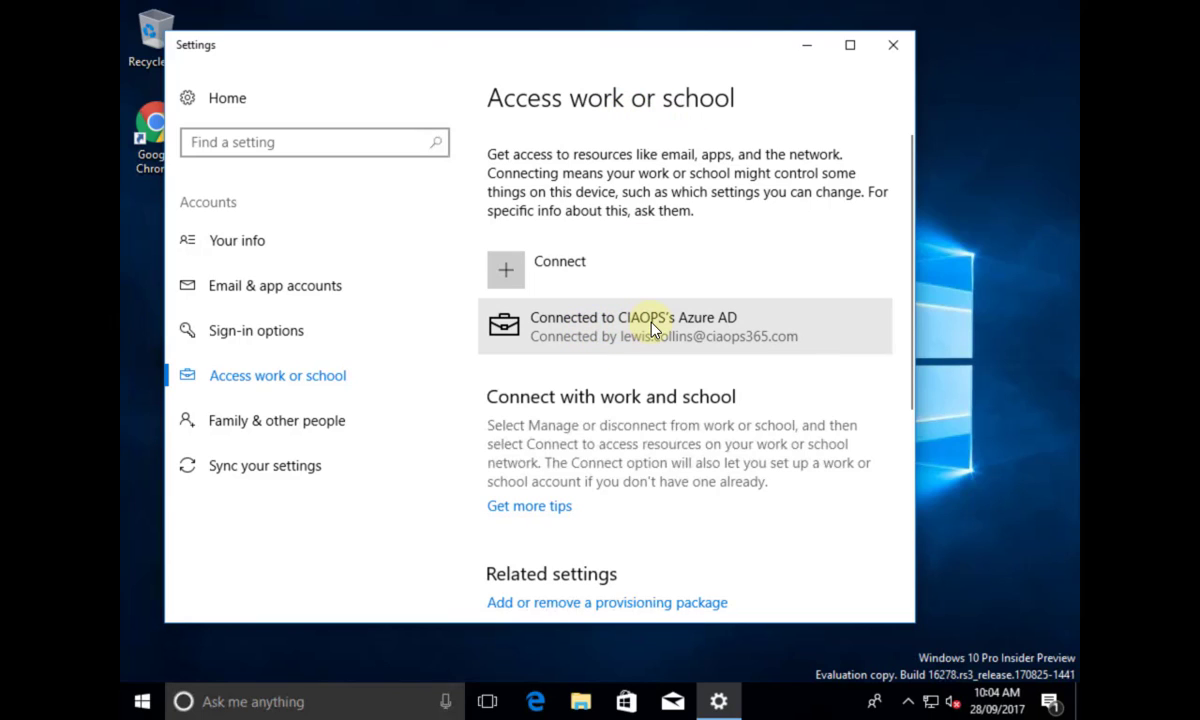
- Sync the device from the Managed by CIAOPS info page, review the result, and close Settings
left_click(718, 324)
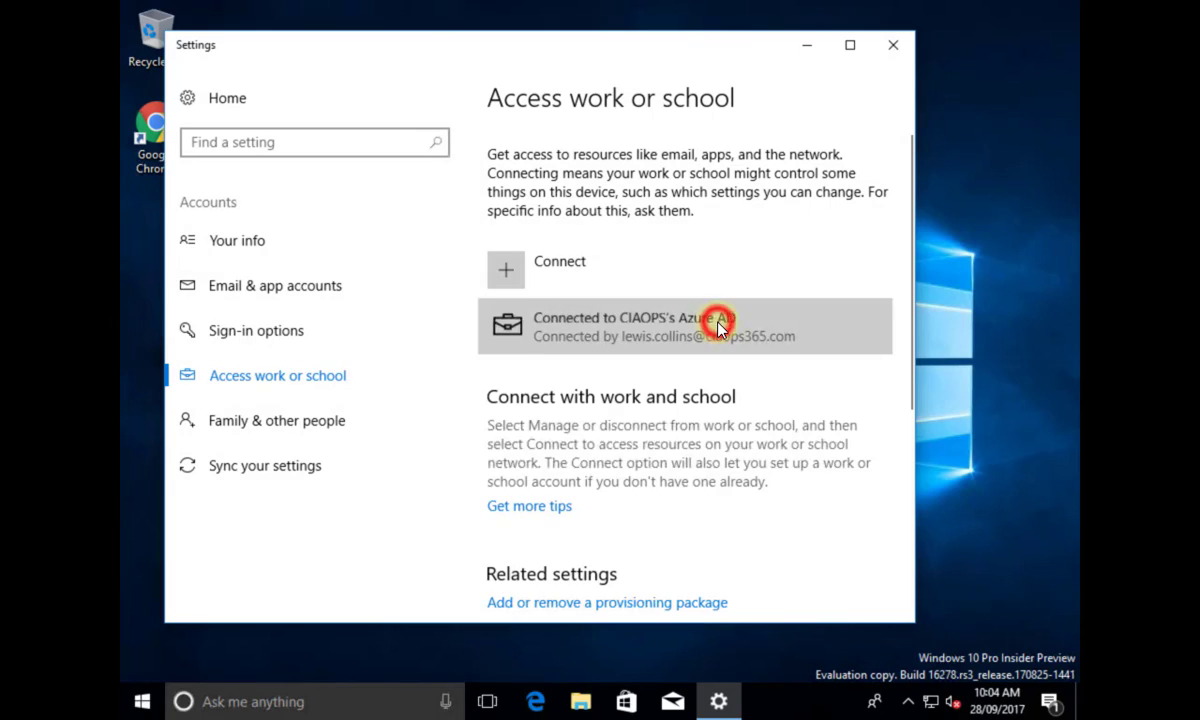
left_click(753, 393)
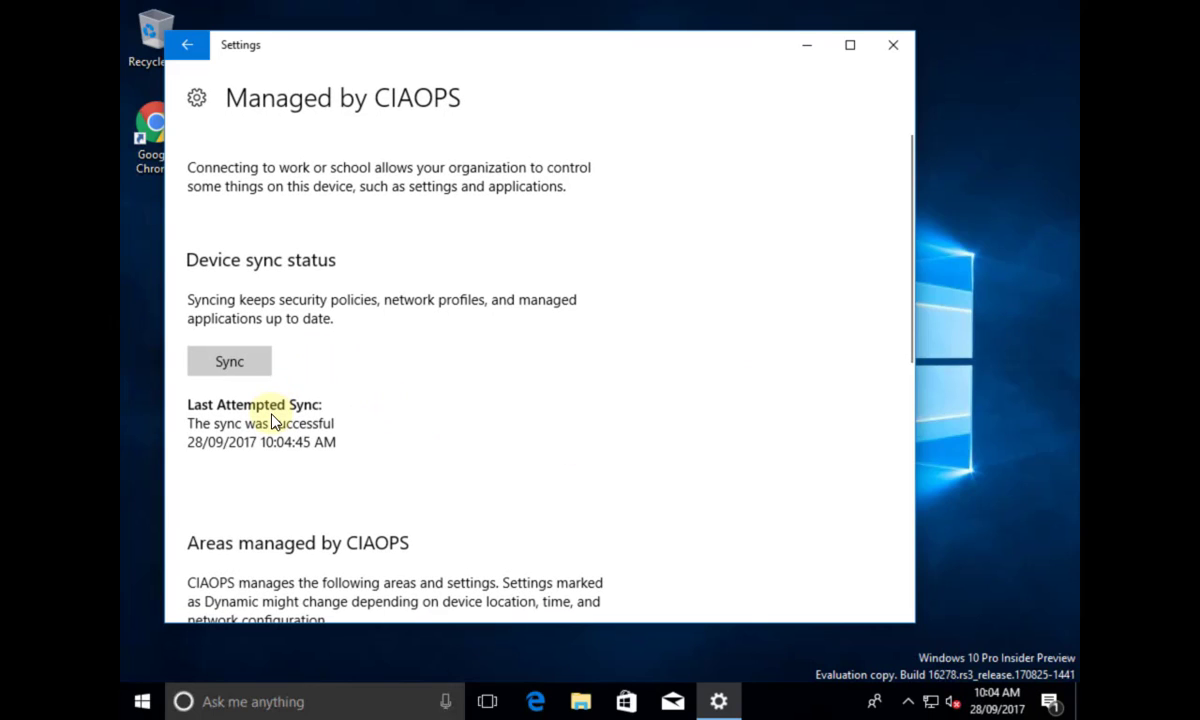
left_click(228, 358)
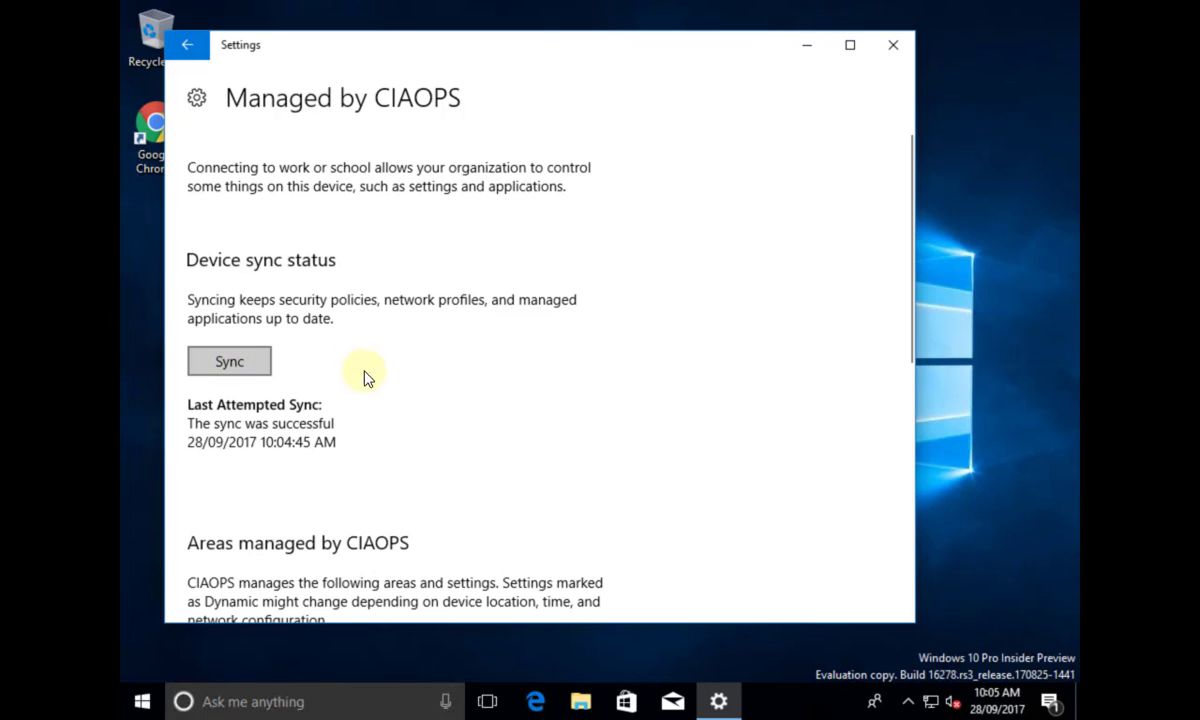
scroll(400, 394, "down", 5)
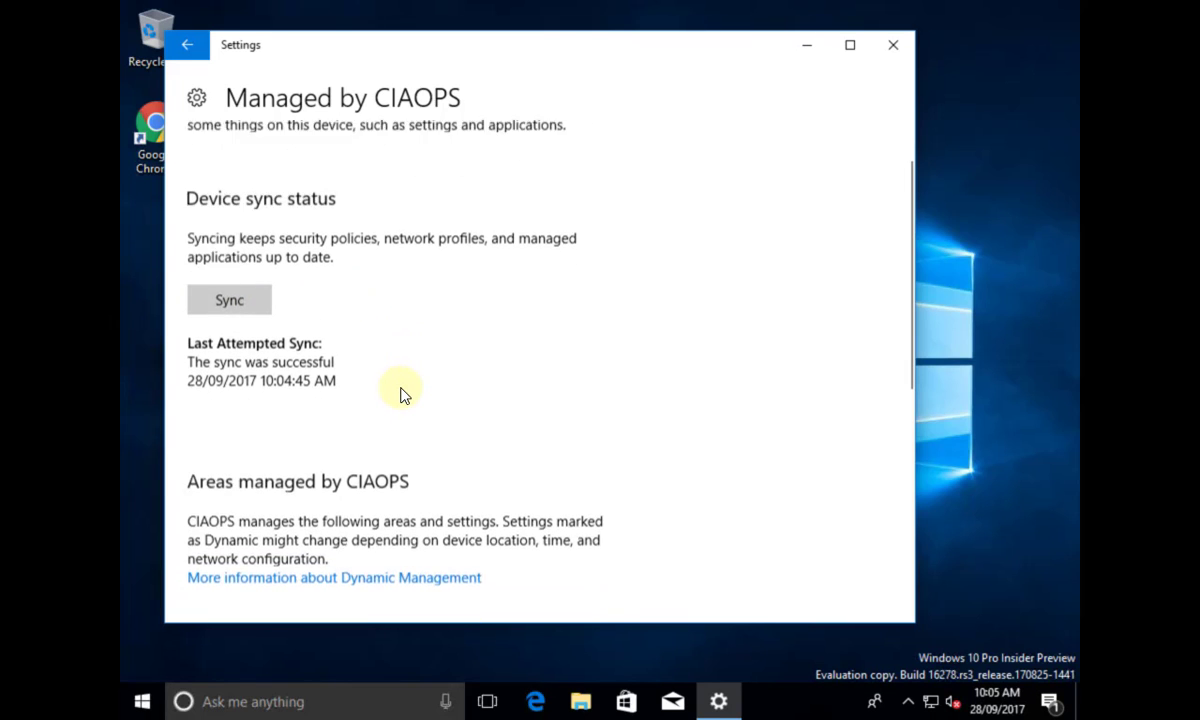
scroll(400, 394, "down", 5)
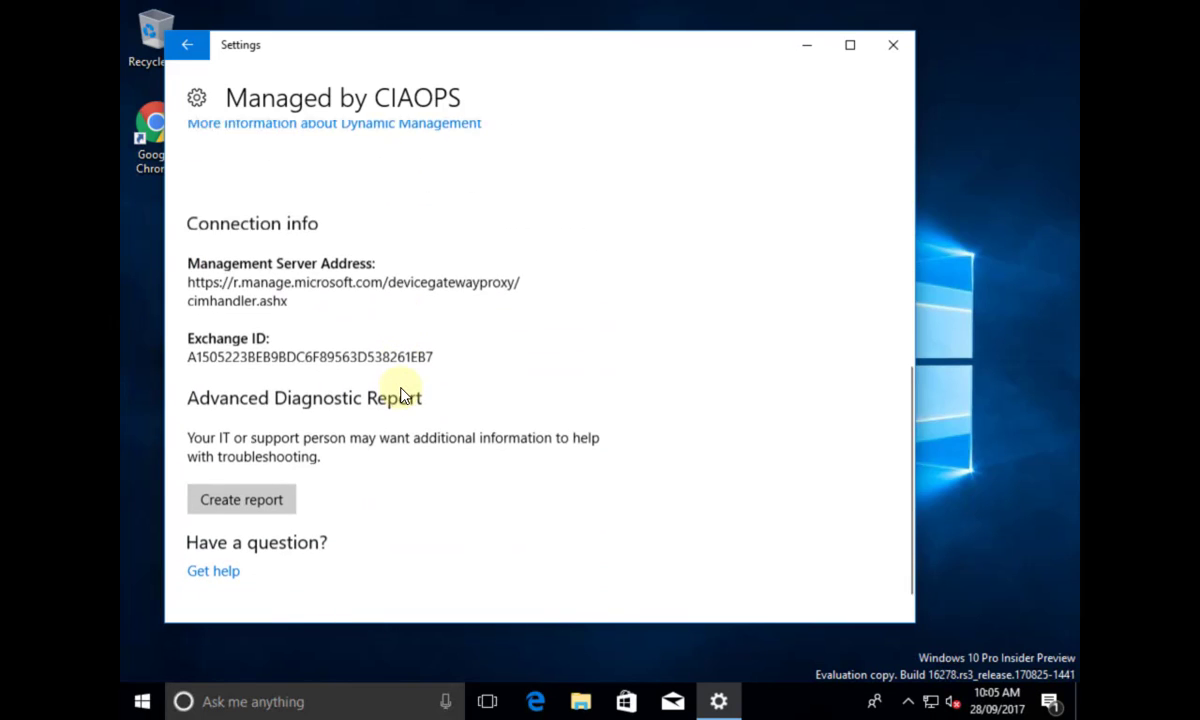
left_click(893, 46)
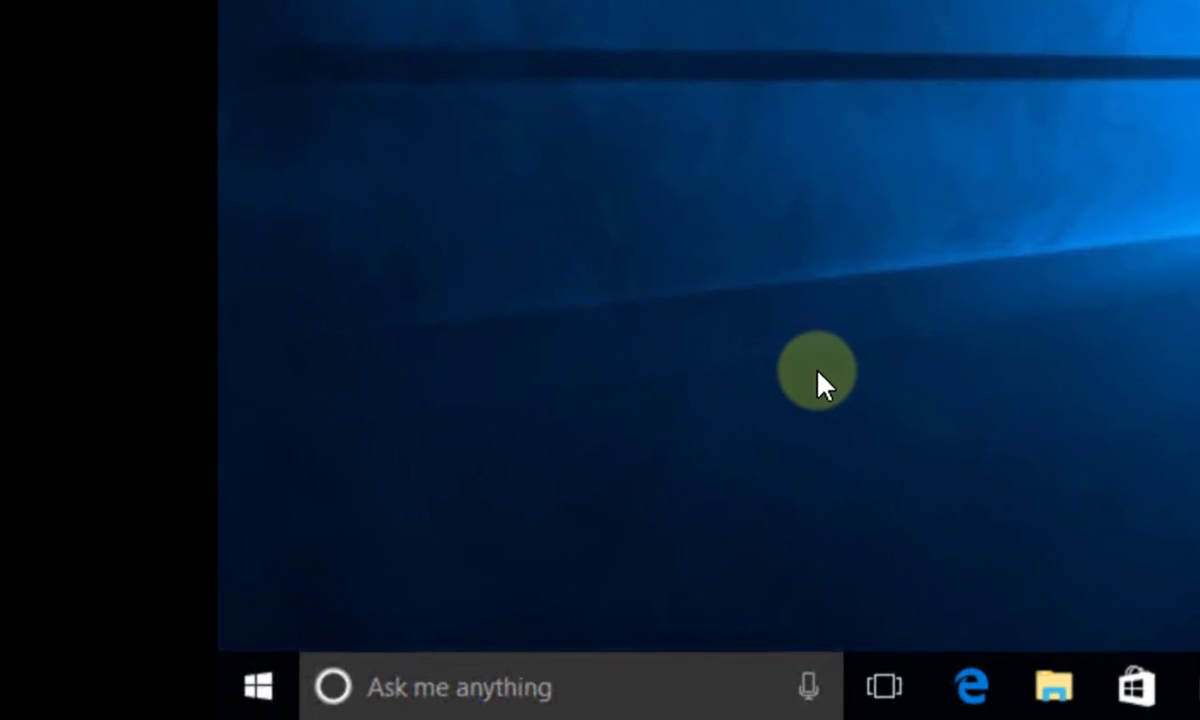
- Choose Switch account from the Start menu account picture to reach the sign-in screen
left_click(259, 702)
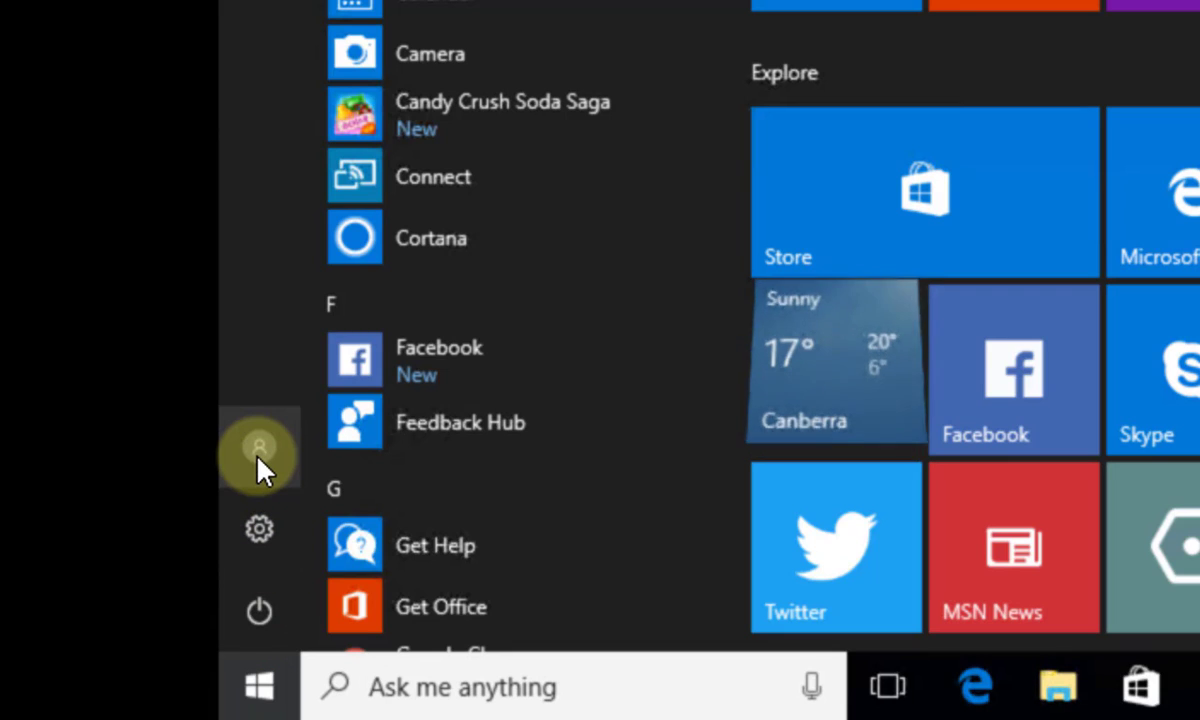
left_click(258, 455)
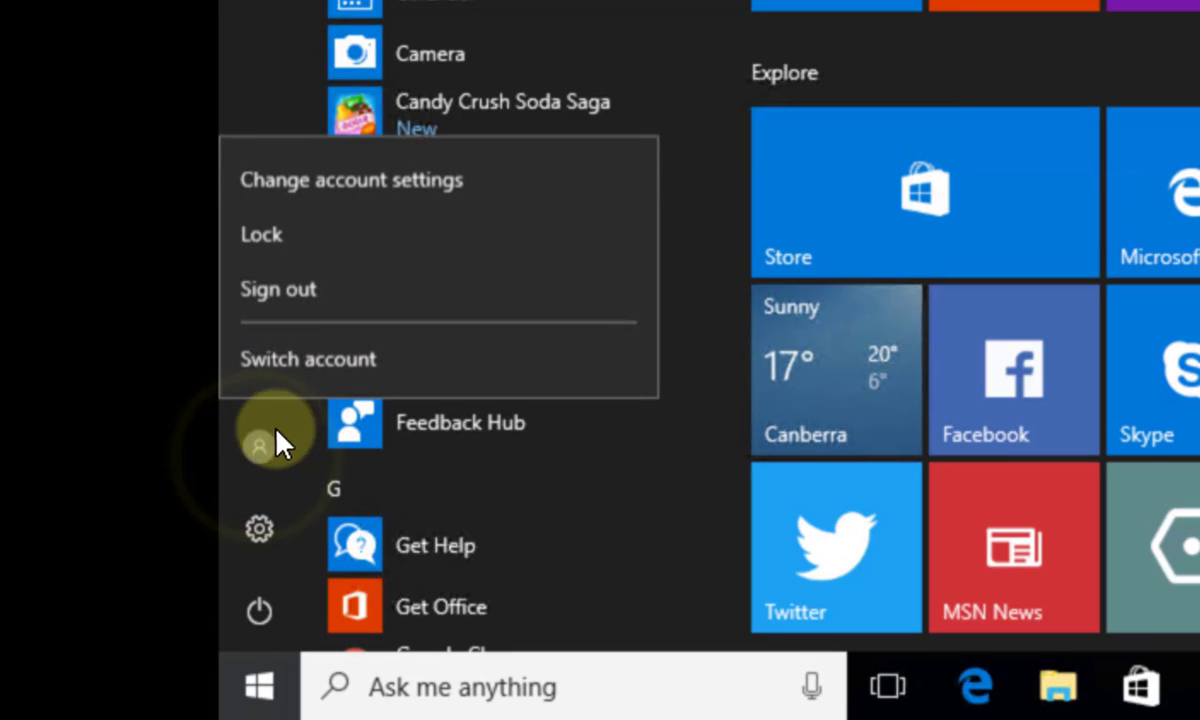
left_click(330, 371)
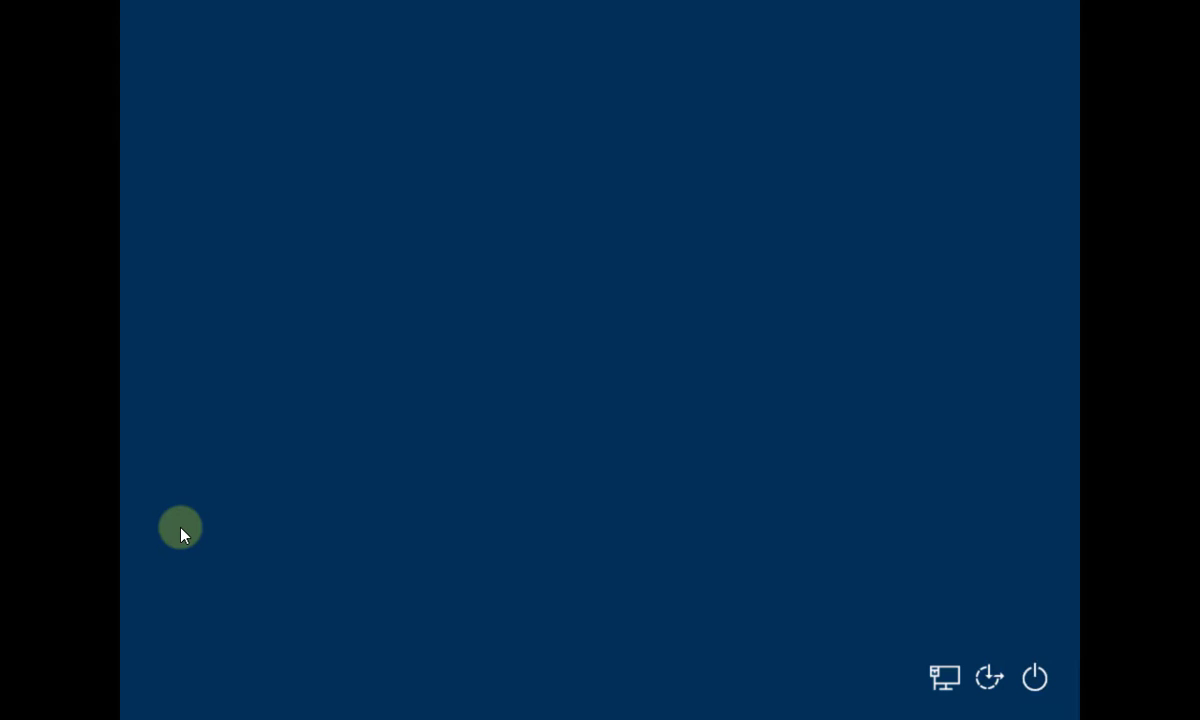
- Sign in as Other user with the work account e-mail and password
left_click(632, 436)
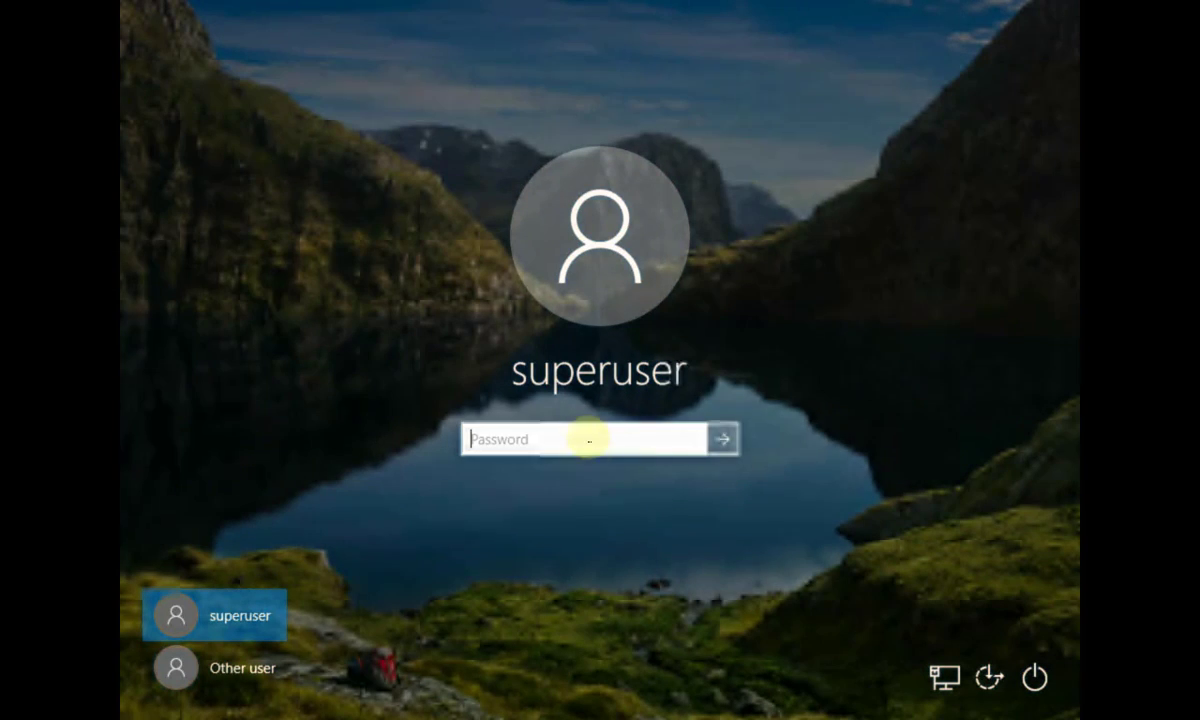
left_click(259, 669)
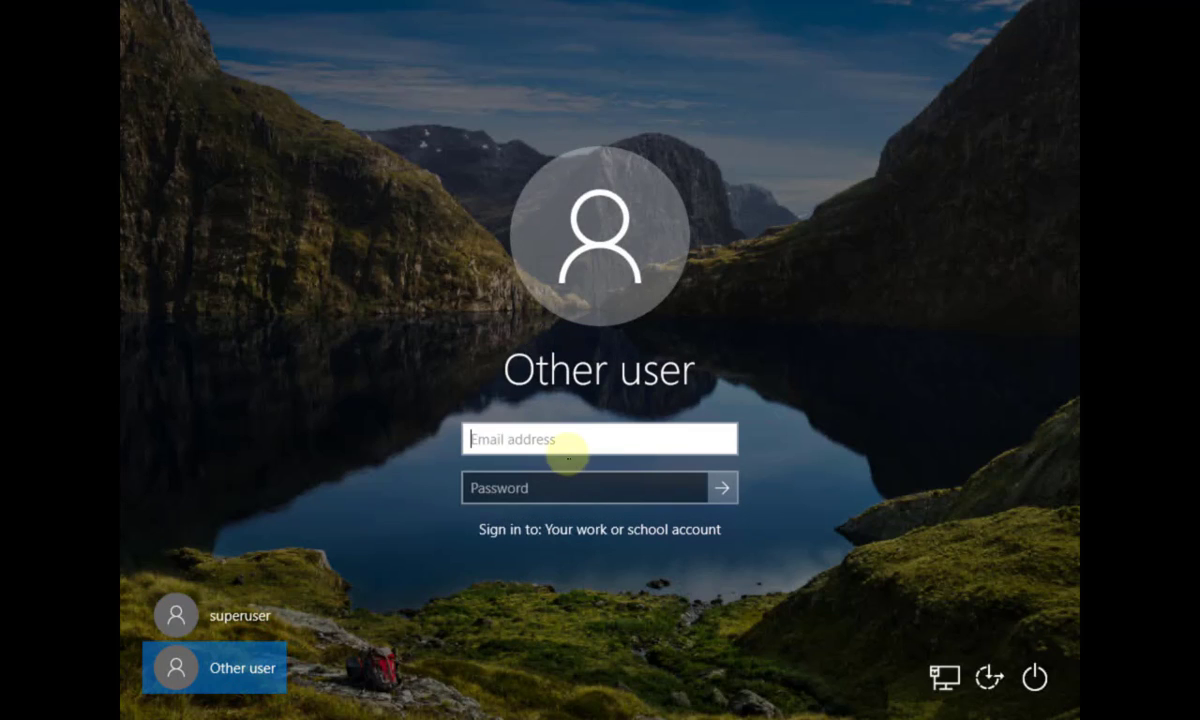
left_click(559, 438)
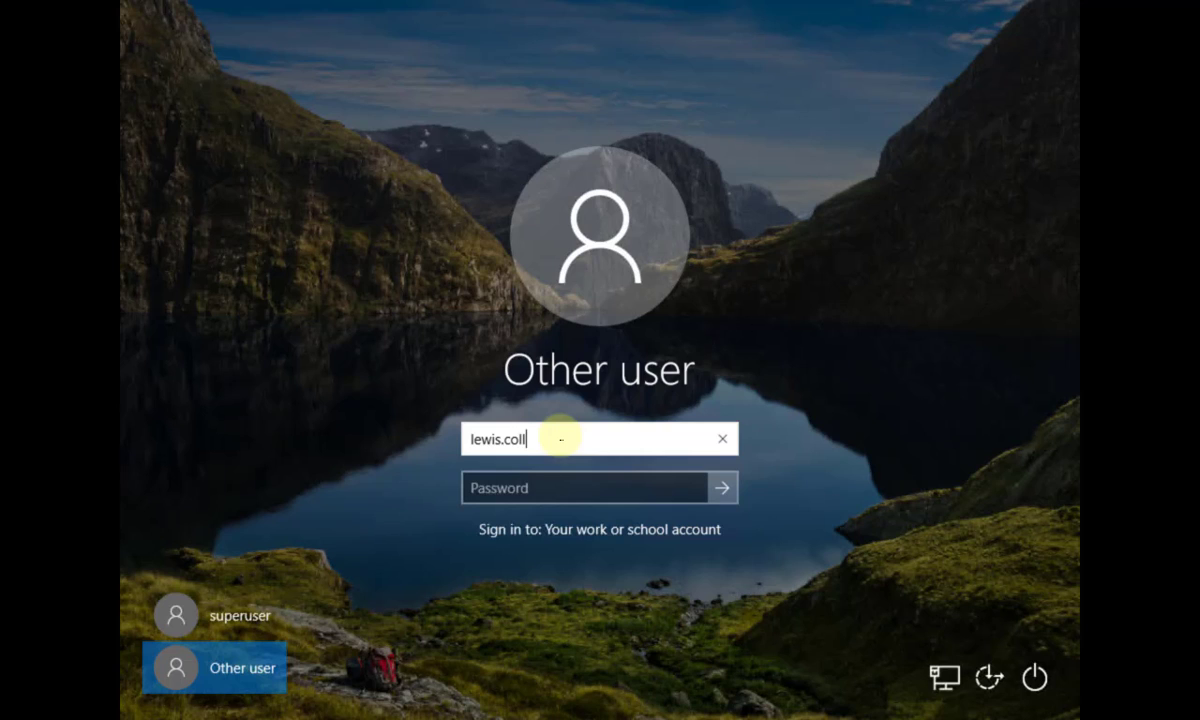
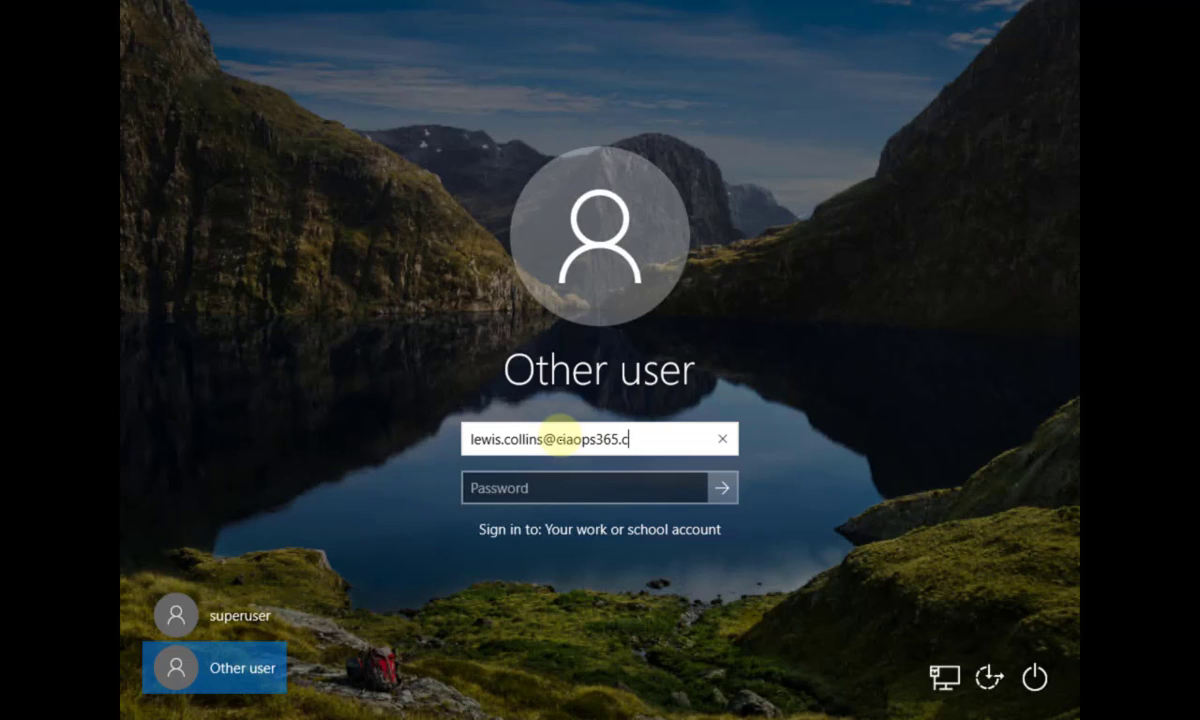
key("Tab")
type("•••••••")
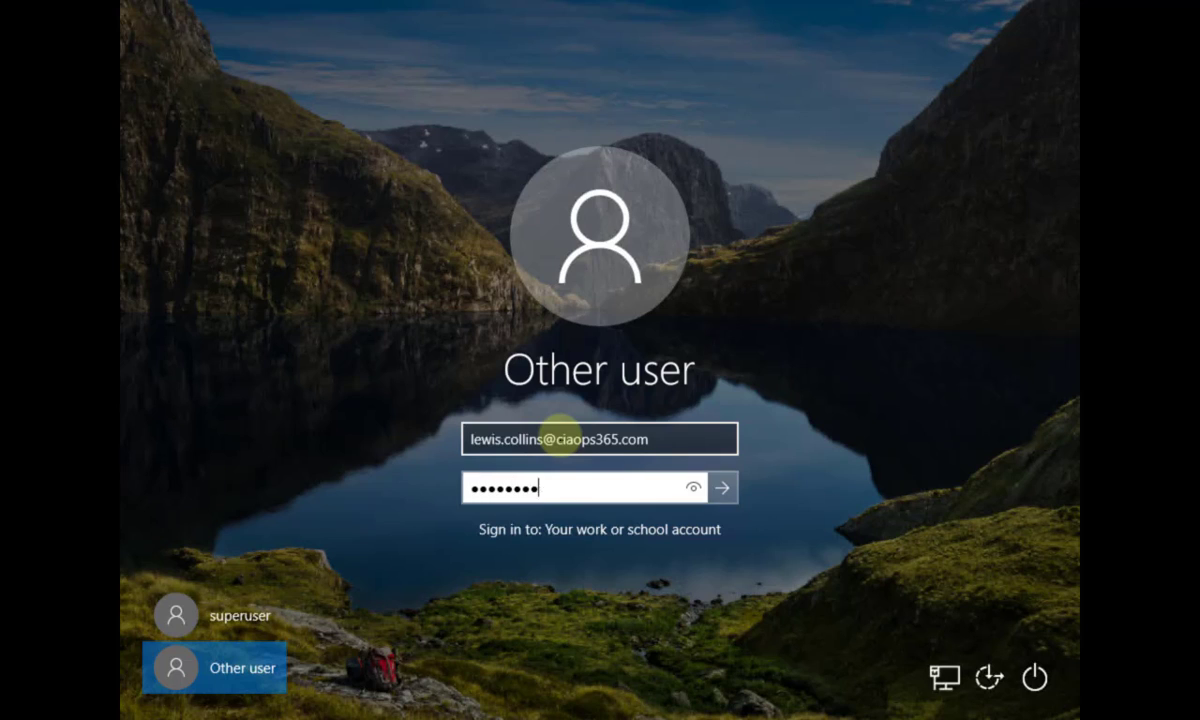
key("Return")
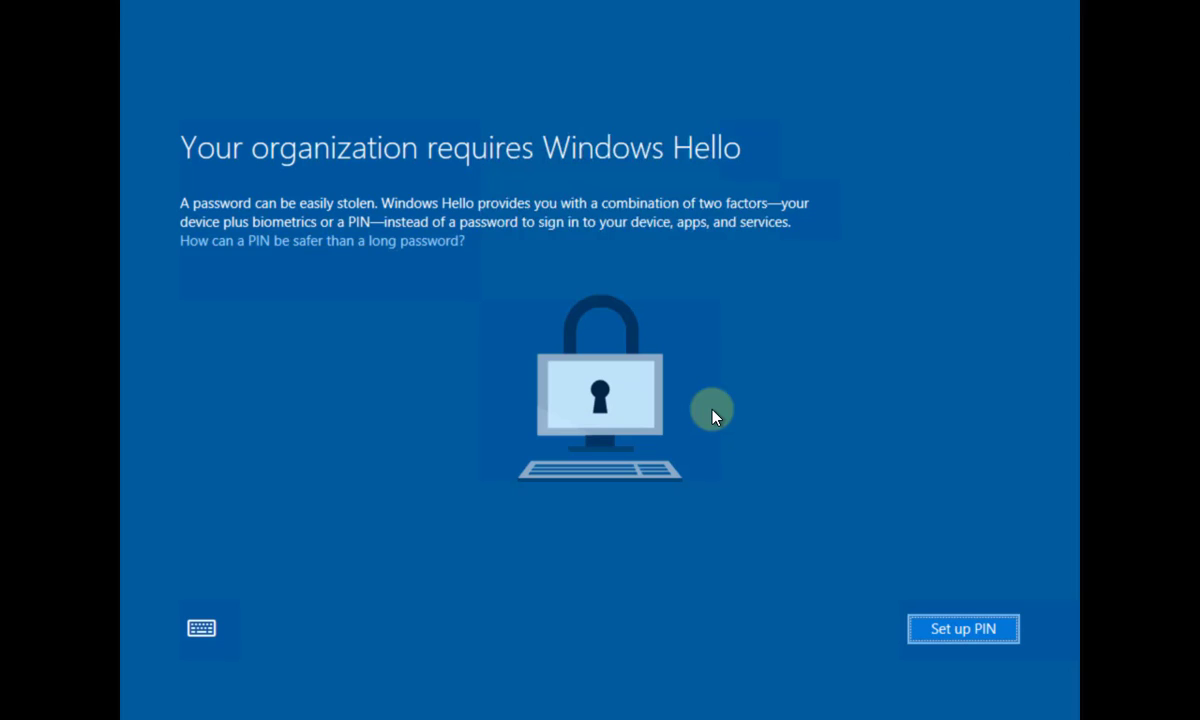
- Start Windows Hello PIN setup and submit the verification code received by text message
left_click(947, 638)
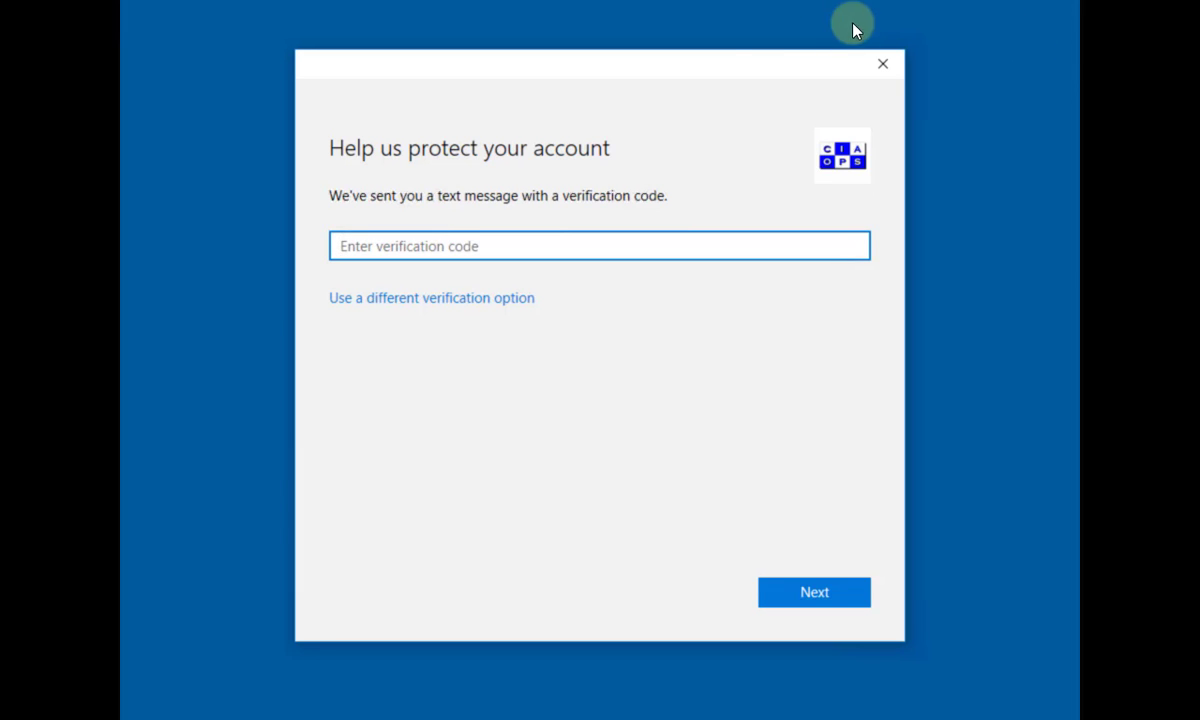
left_click(443, 233)
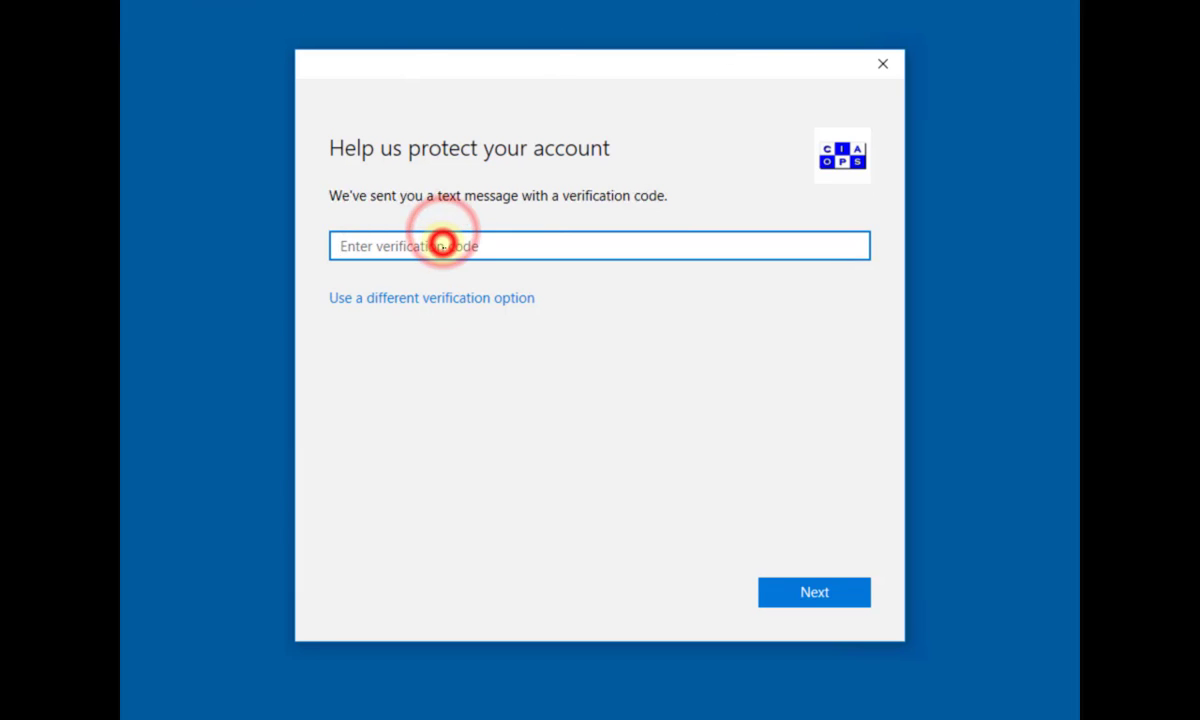
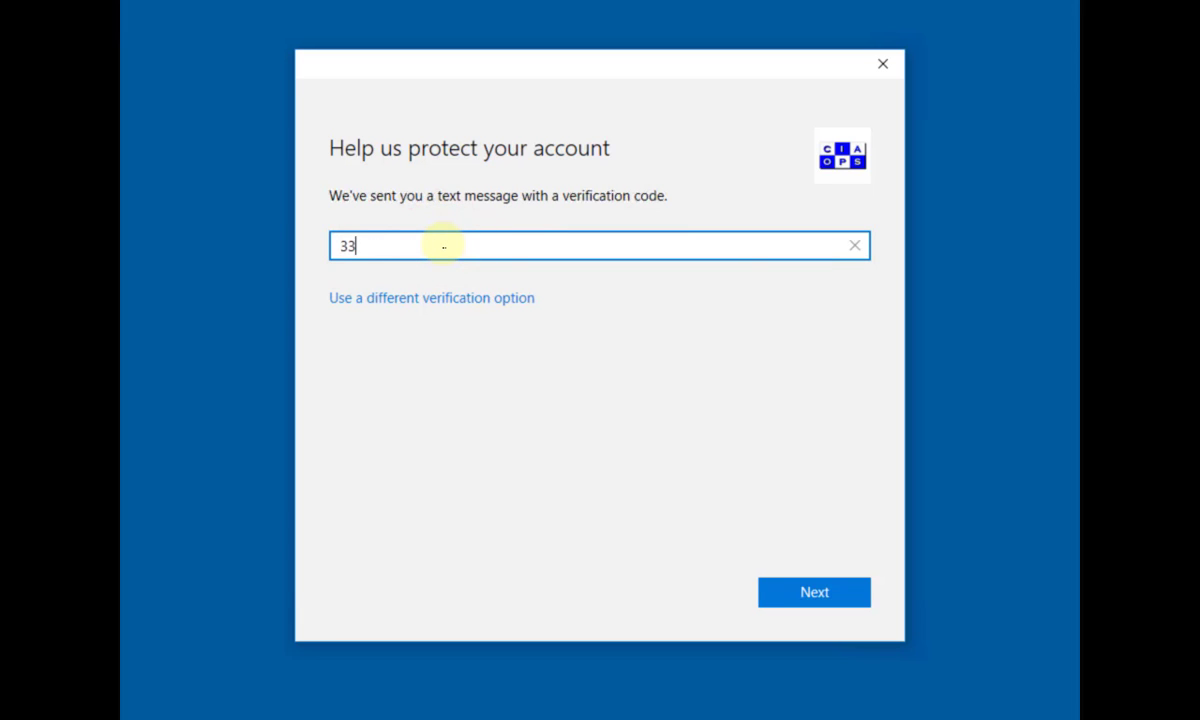
key("Return")
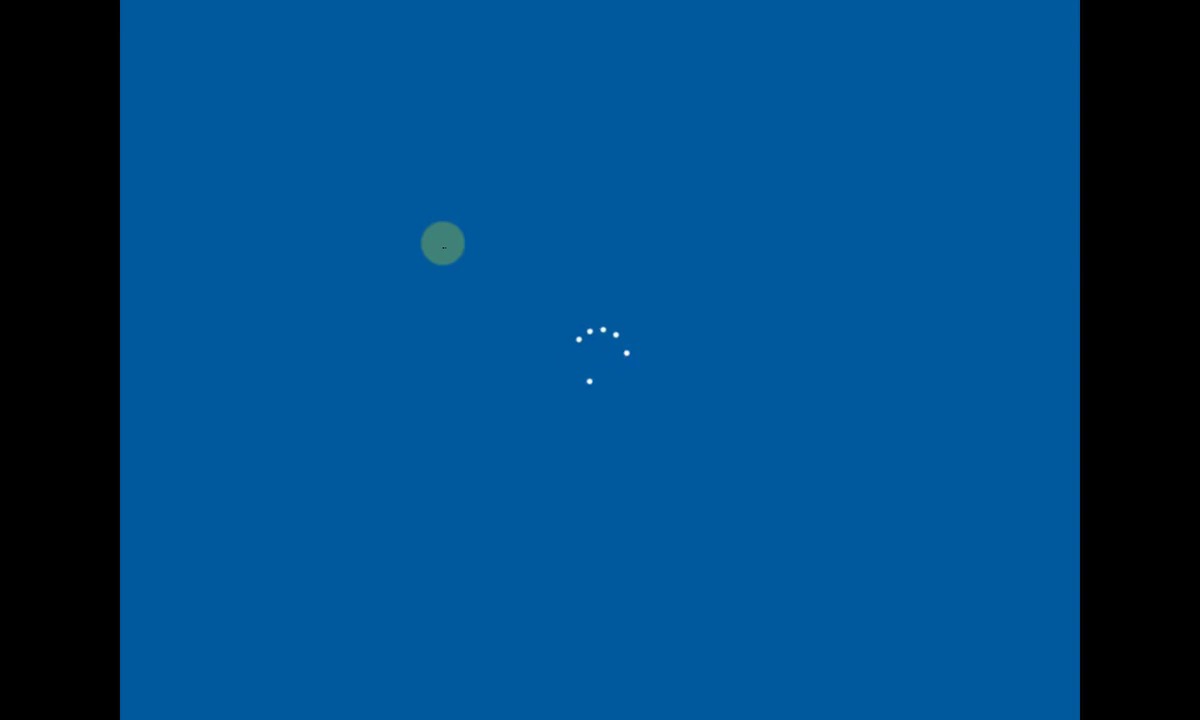
- Set up a 10-digit numeric Windows Hello PIN, confirm it, and finish signing in
left_click(506, 341)
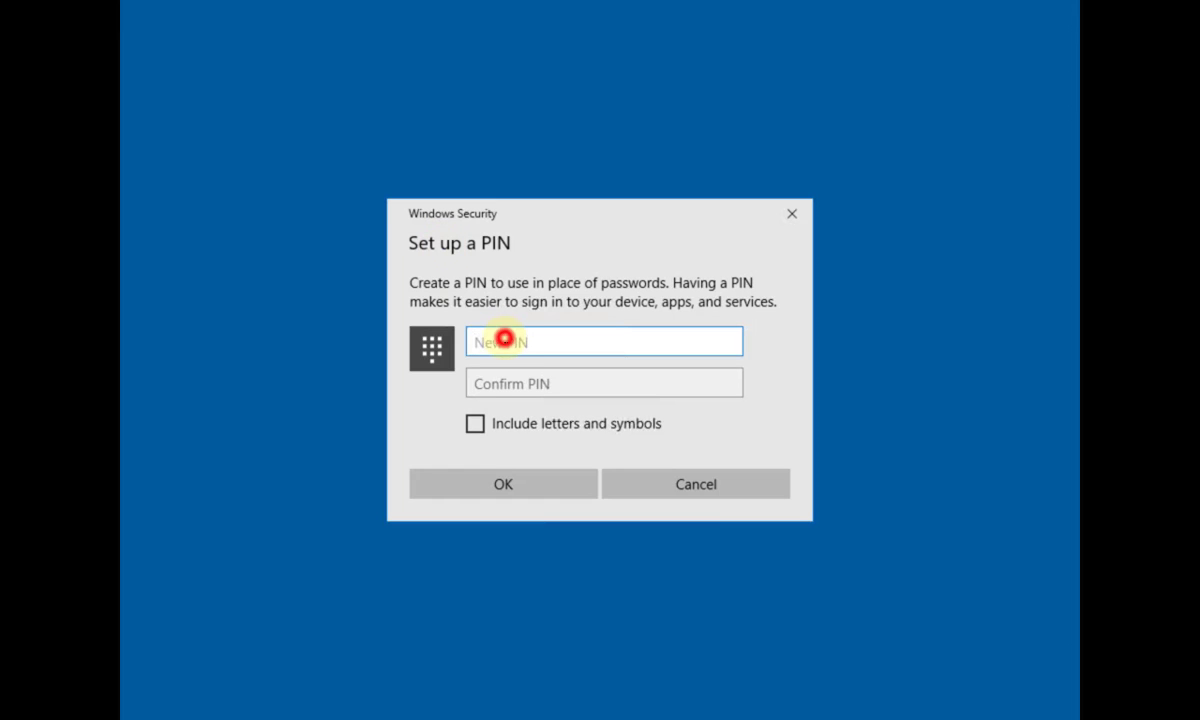
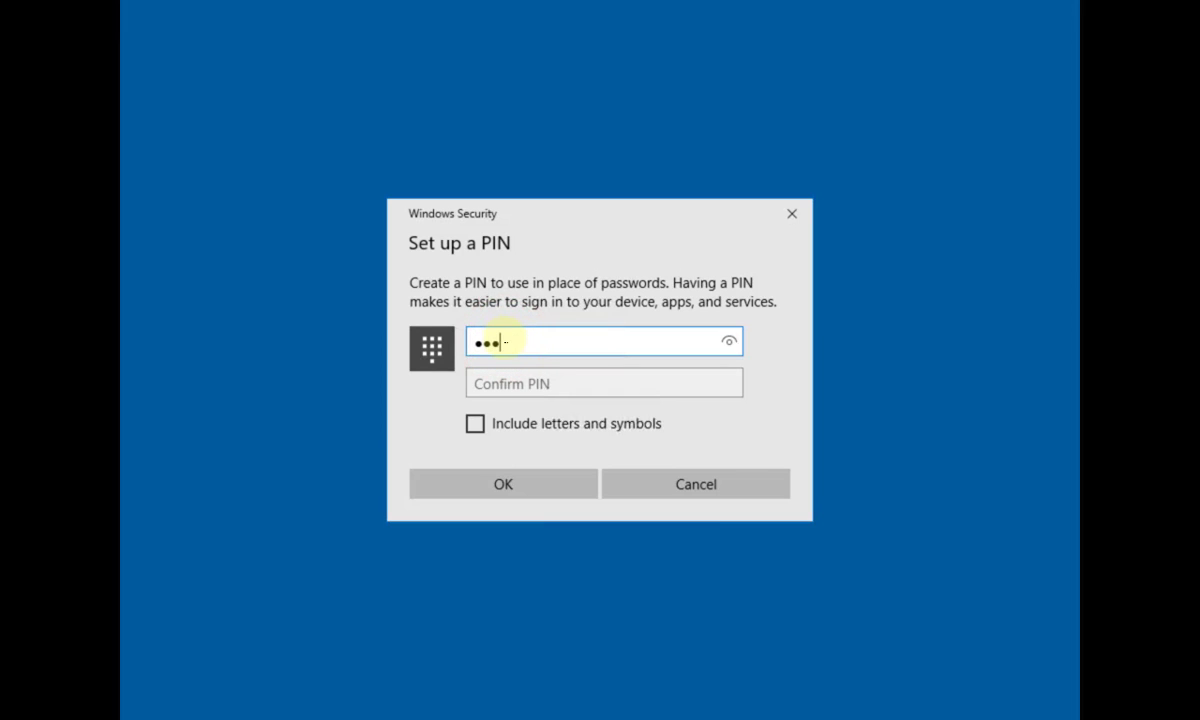
key("Tab")
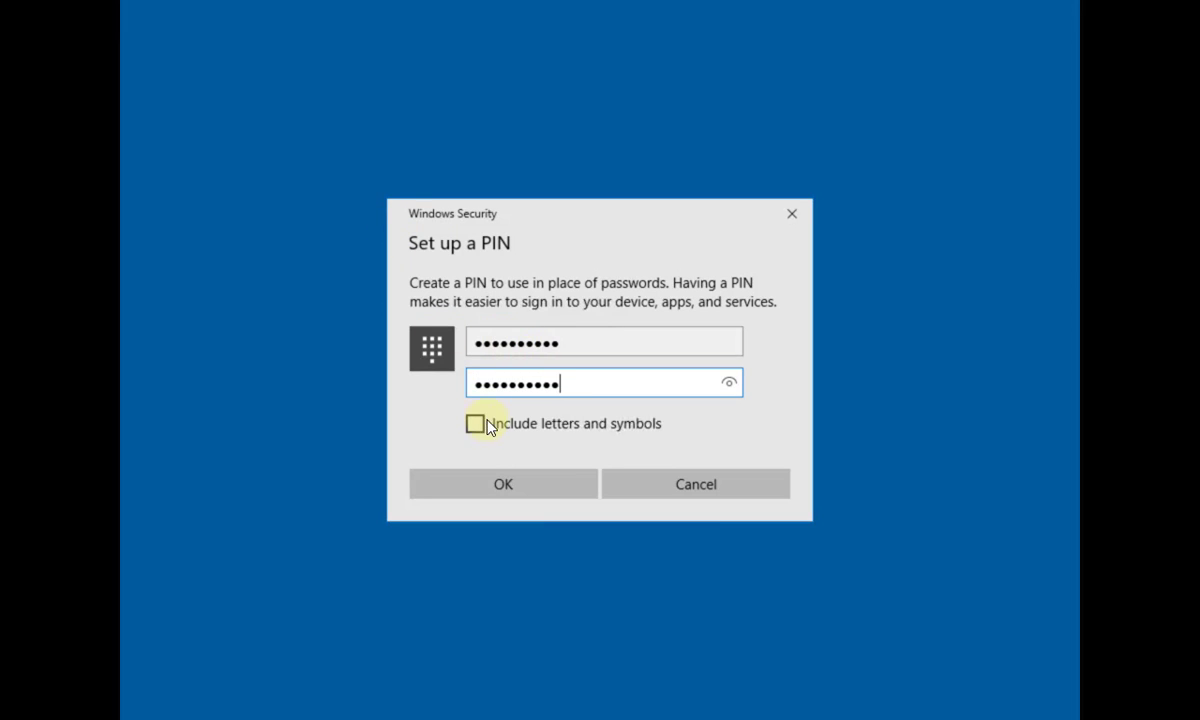
left_click(501, 485)
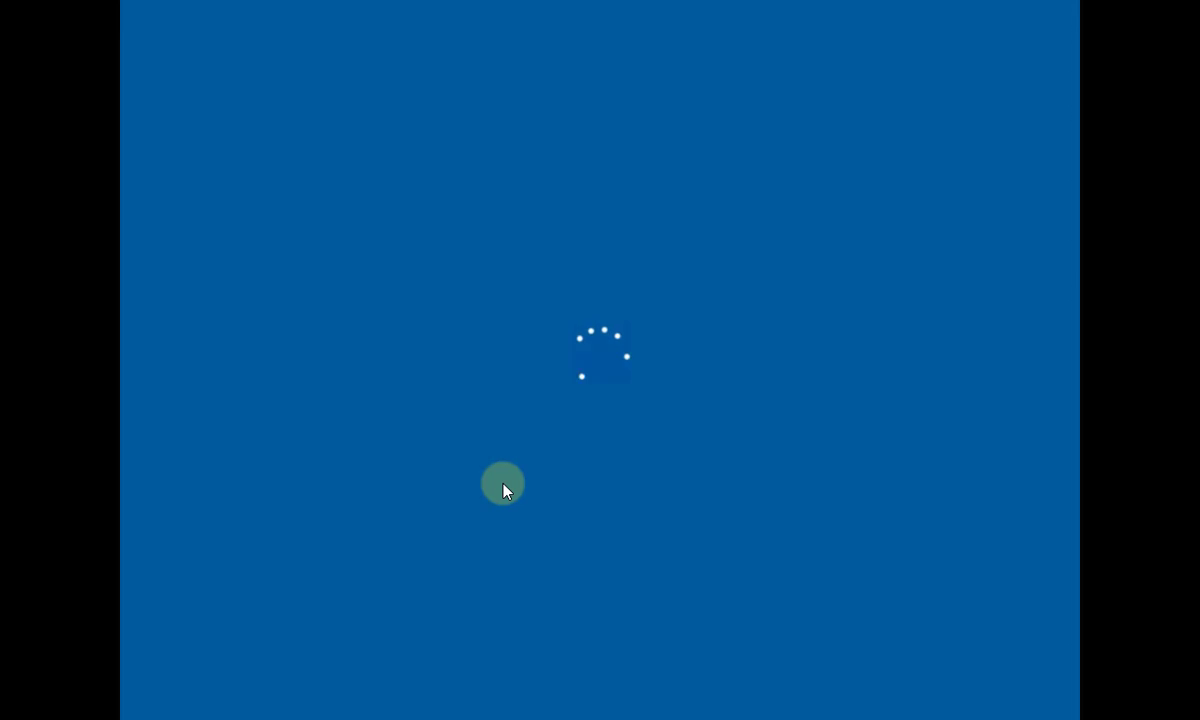
left_click(938, 630)
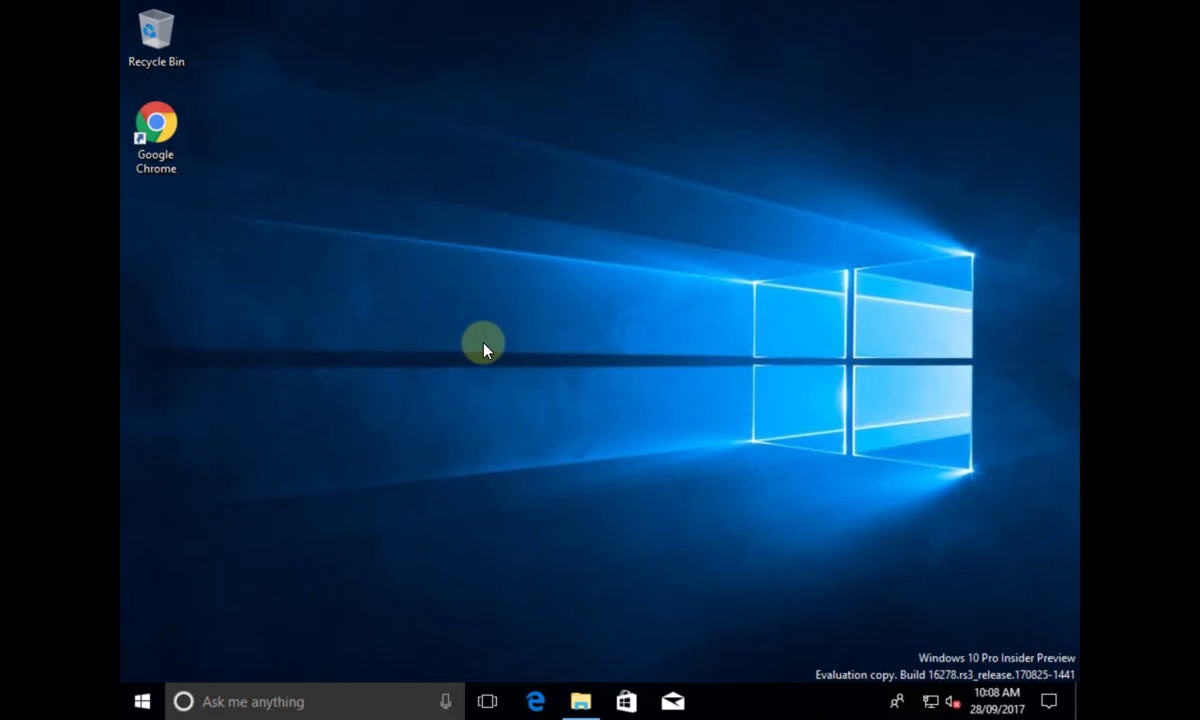
- Open the account settings for the signed-in work account from the Start menu
left_click(142, 703)
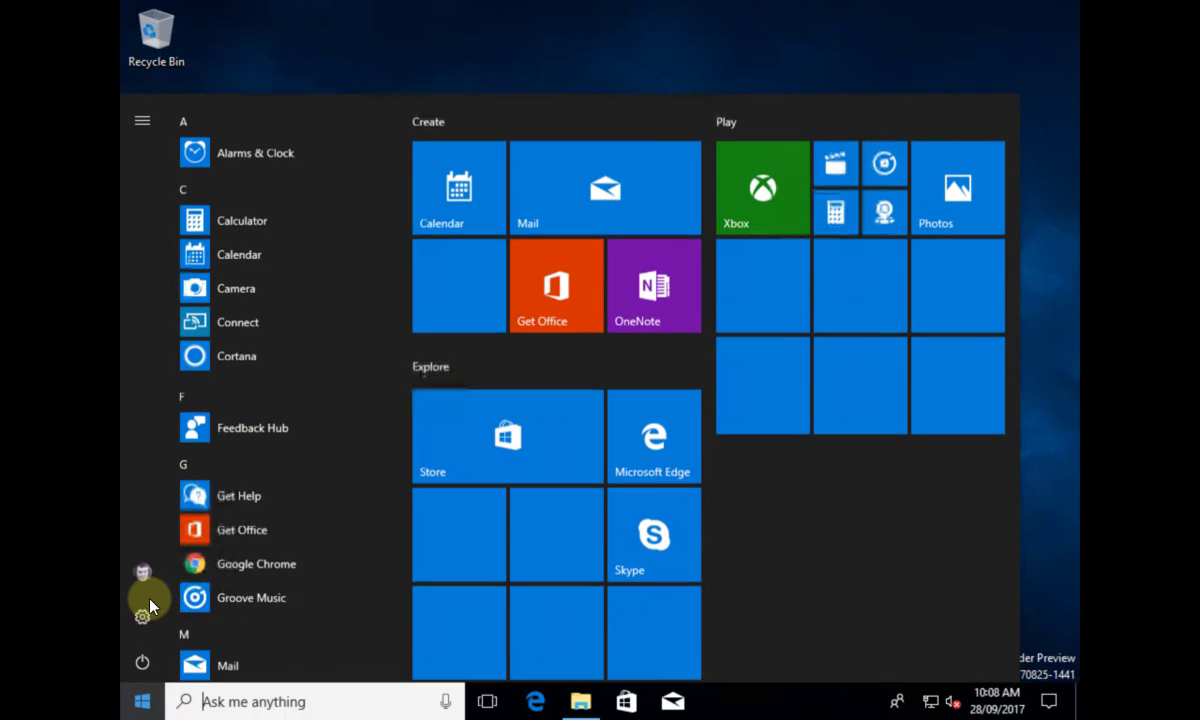
left_click(145, 573)
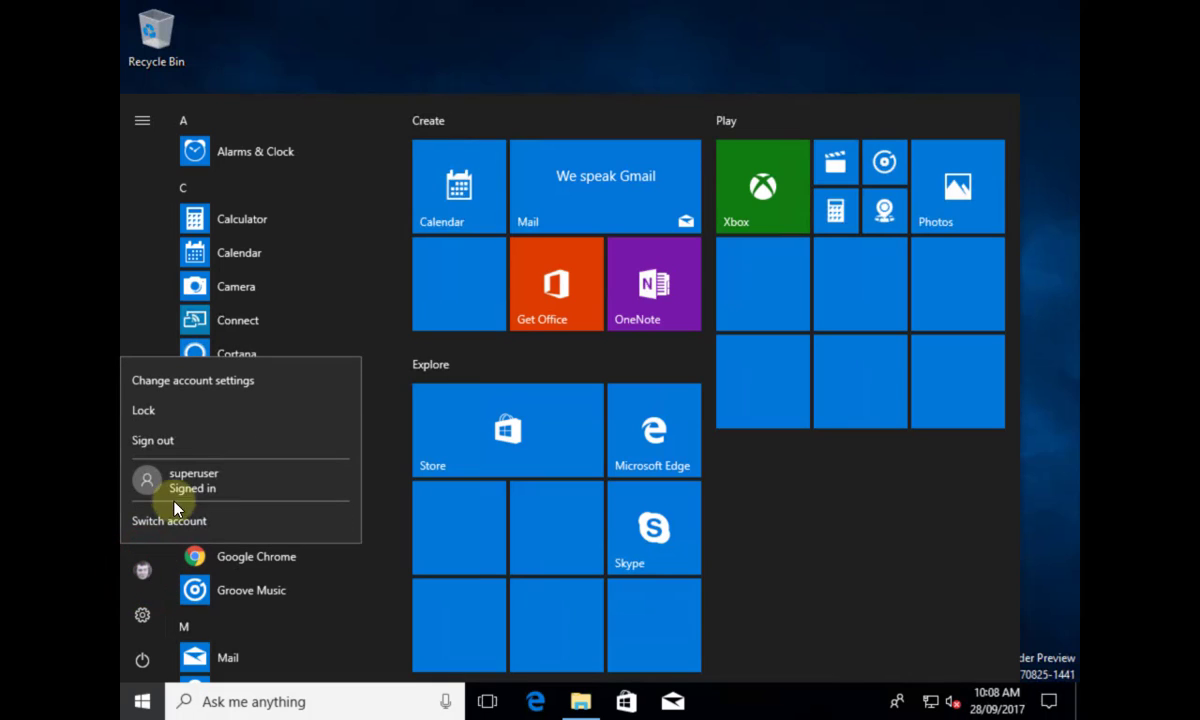
left_click(190, 385)
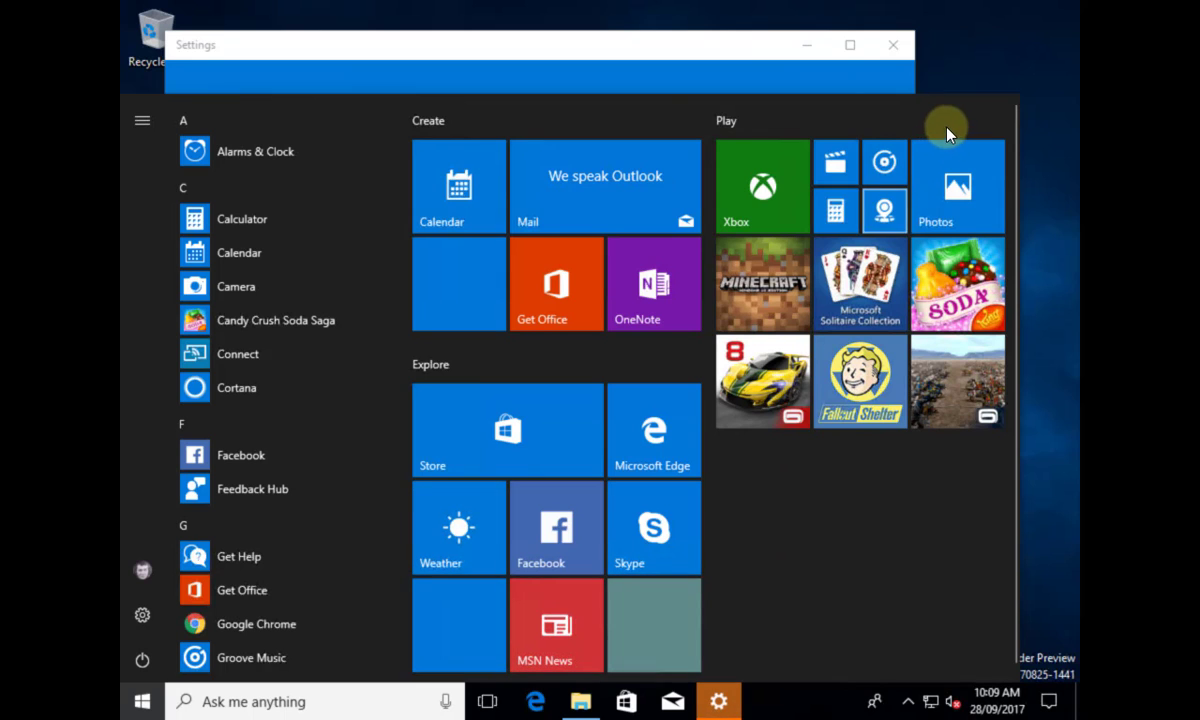
left_click(971, 77)
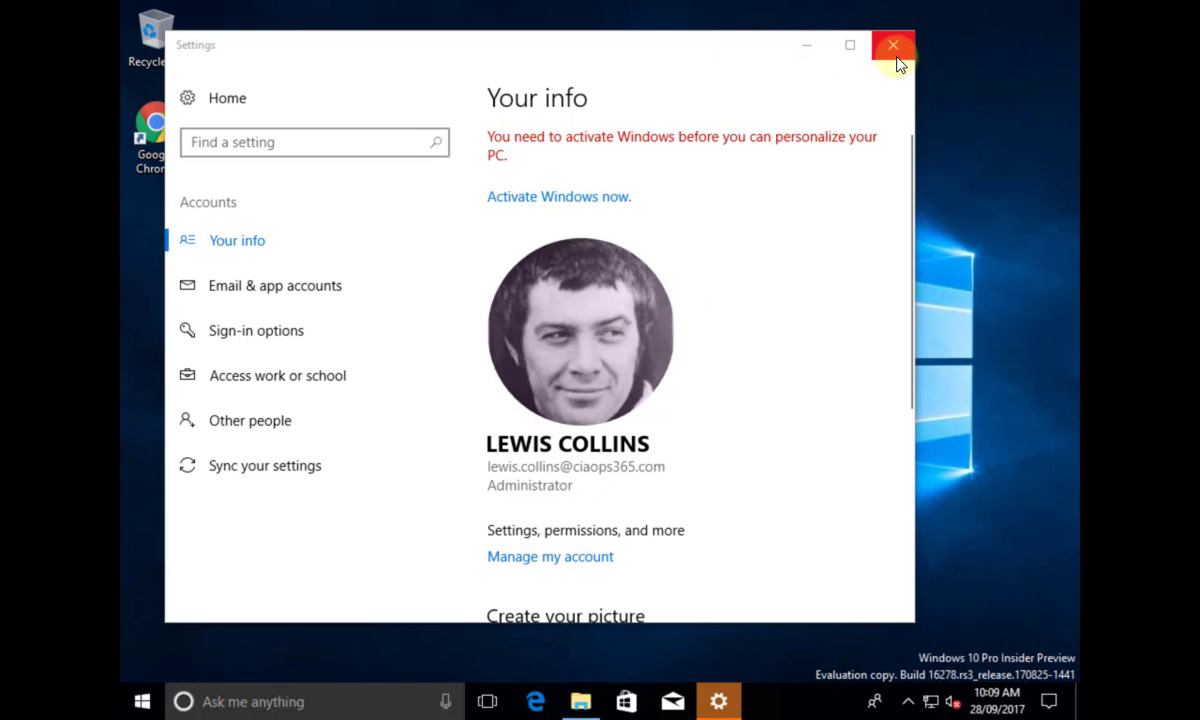
- Confirm the CIAOPS Azure AD connection under Access work or school, then close Settings and Cortana
left_click(274, 378)
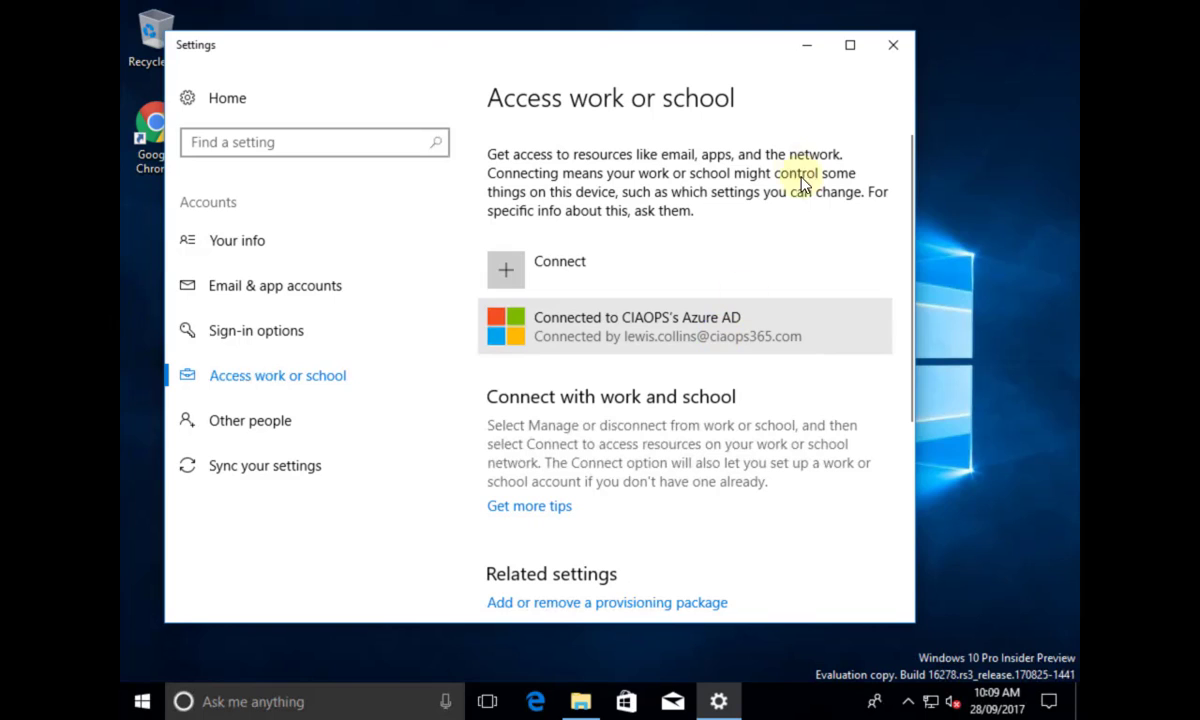
left_click(895, 47)
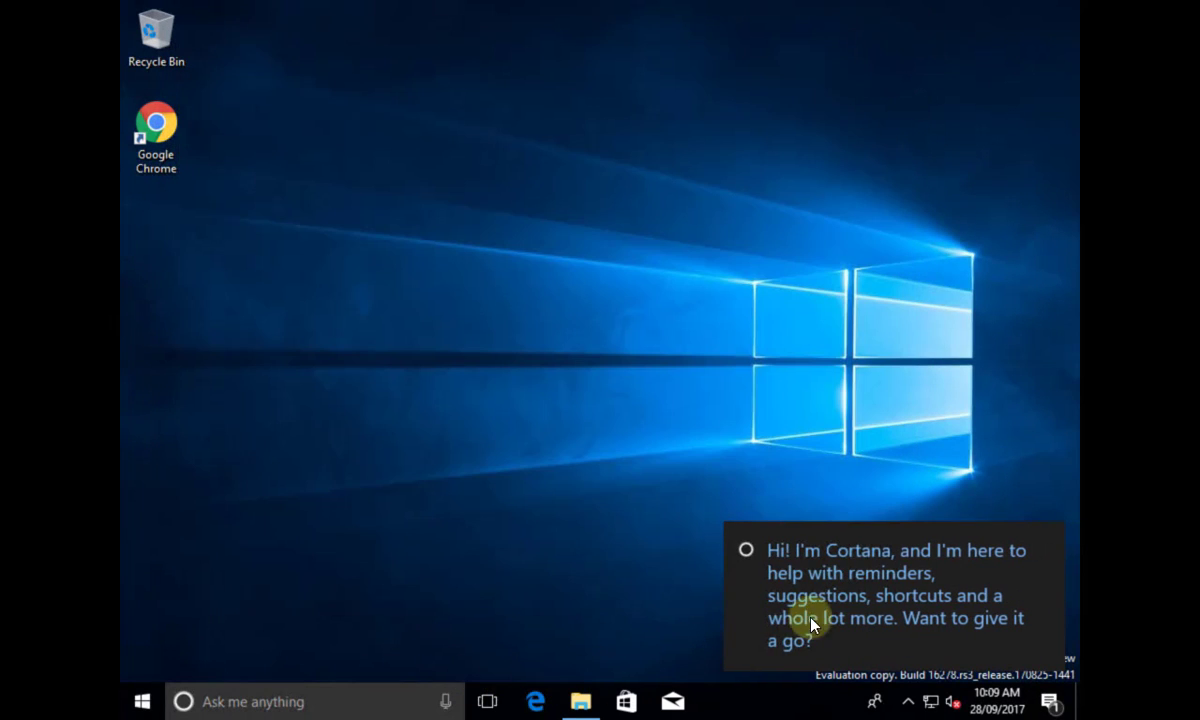
left_click(1044, 540)
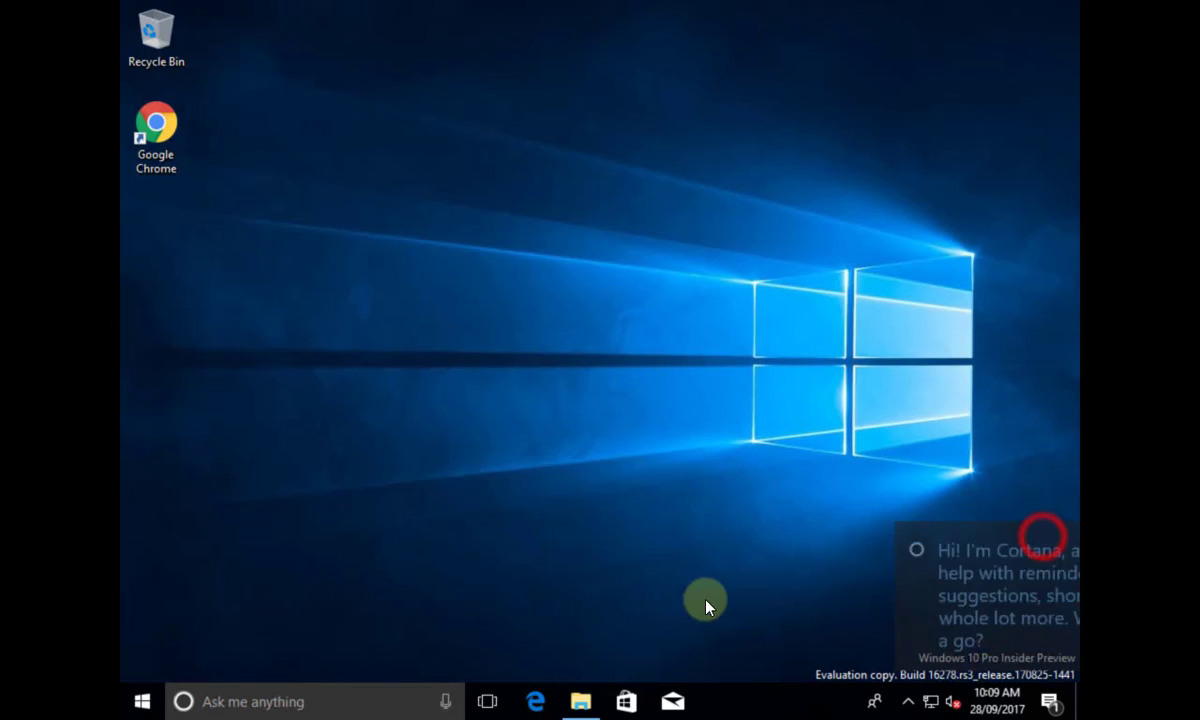
- Launch Microsoft Edge and navigate to login.microsoftonline.com
left_click(536, 703)
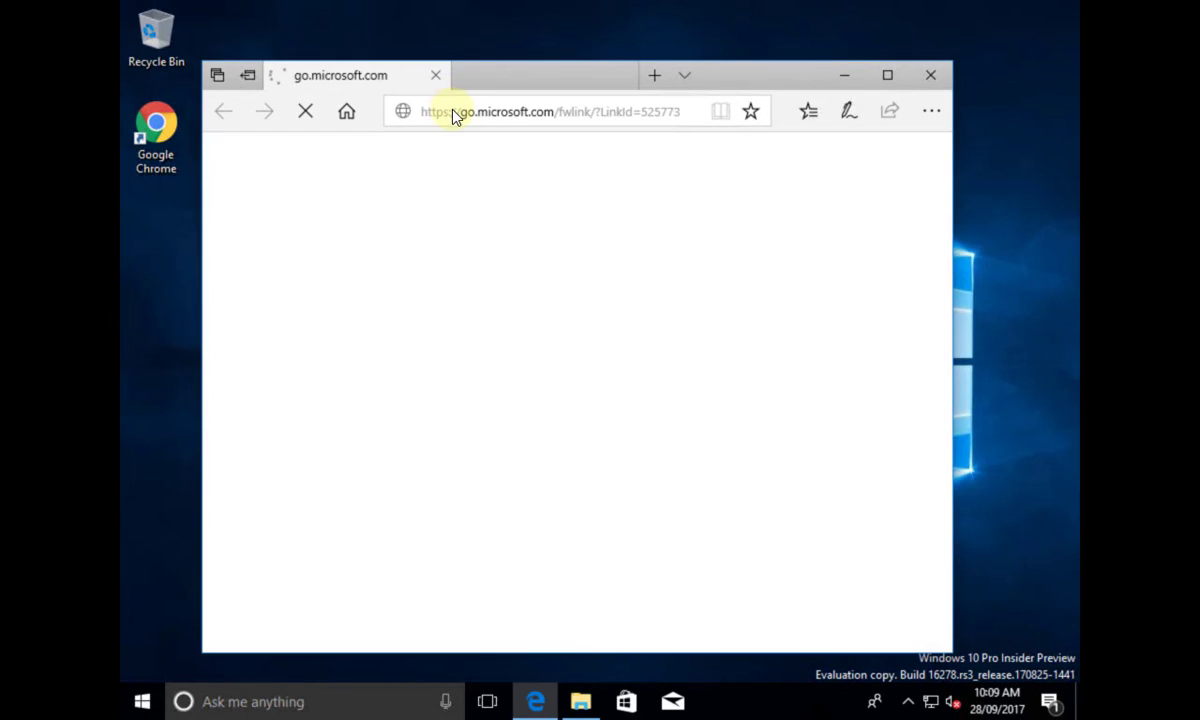
left_click(451, 111)
left_click(450, 112)
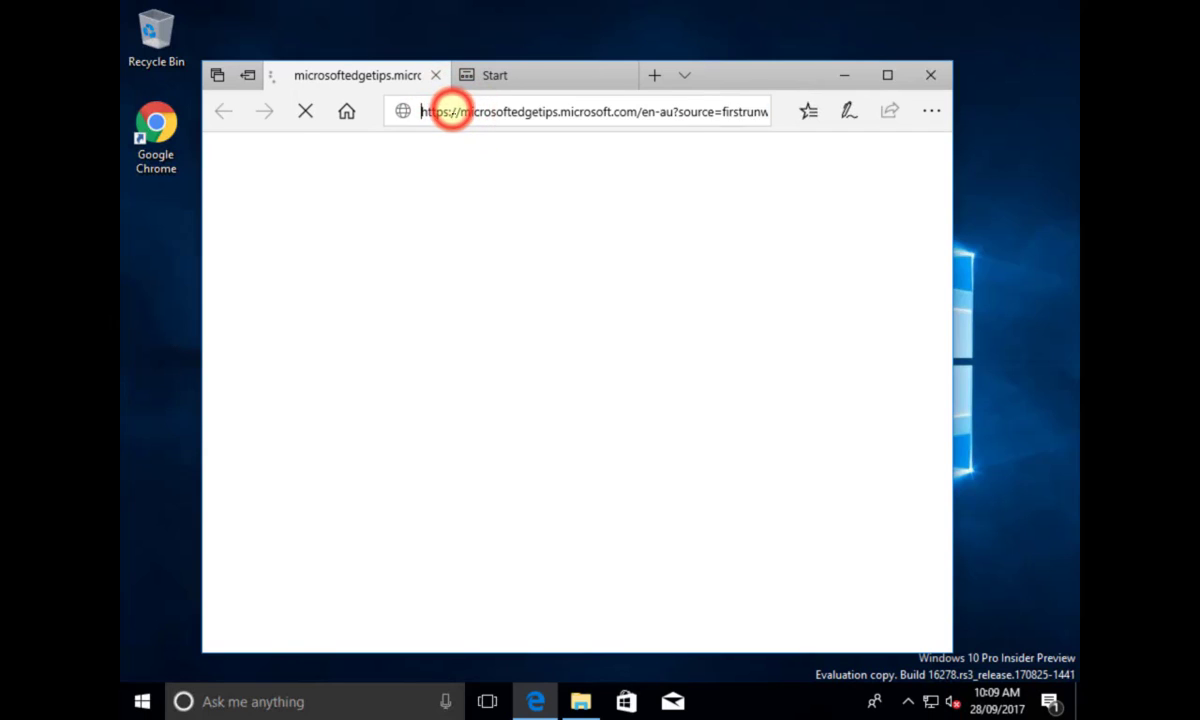
key("BackSpace")
type("logi")
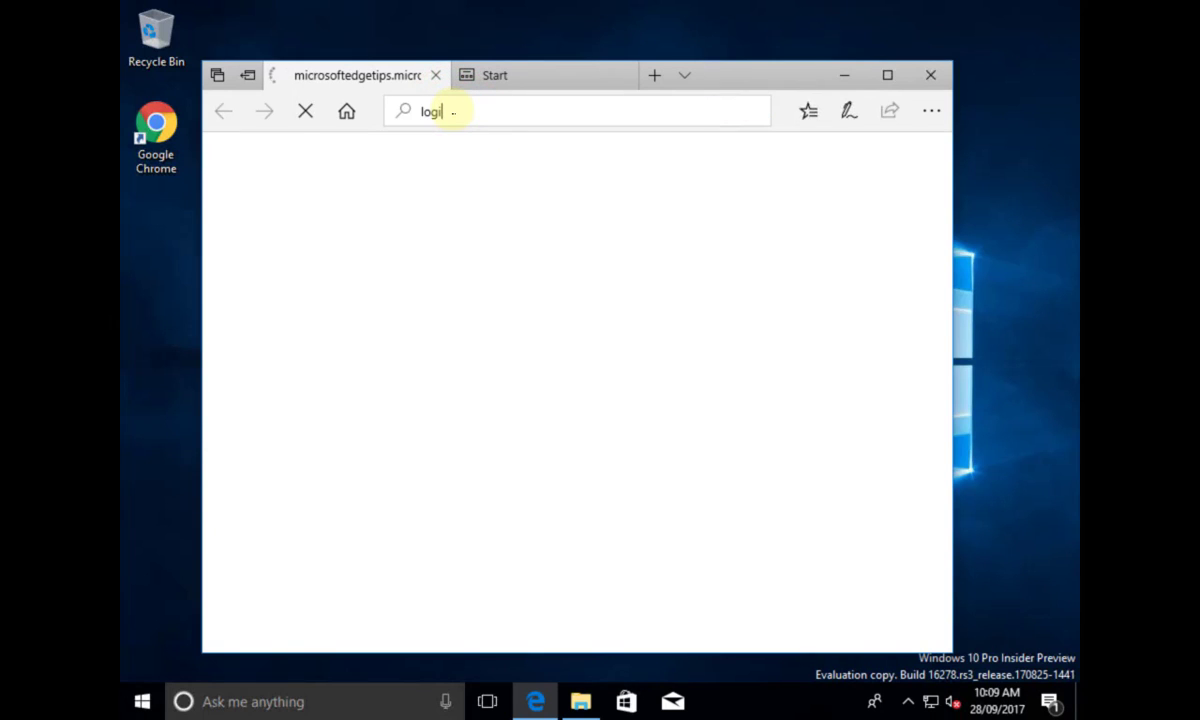
type("n.micros")
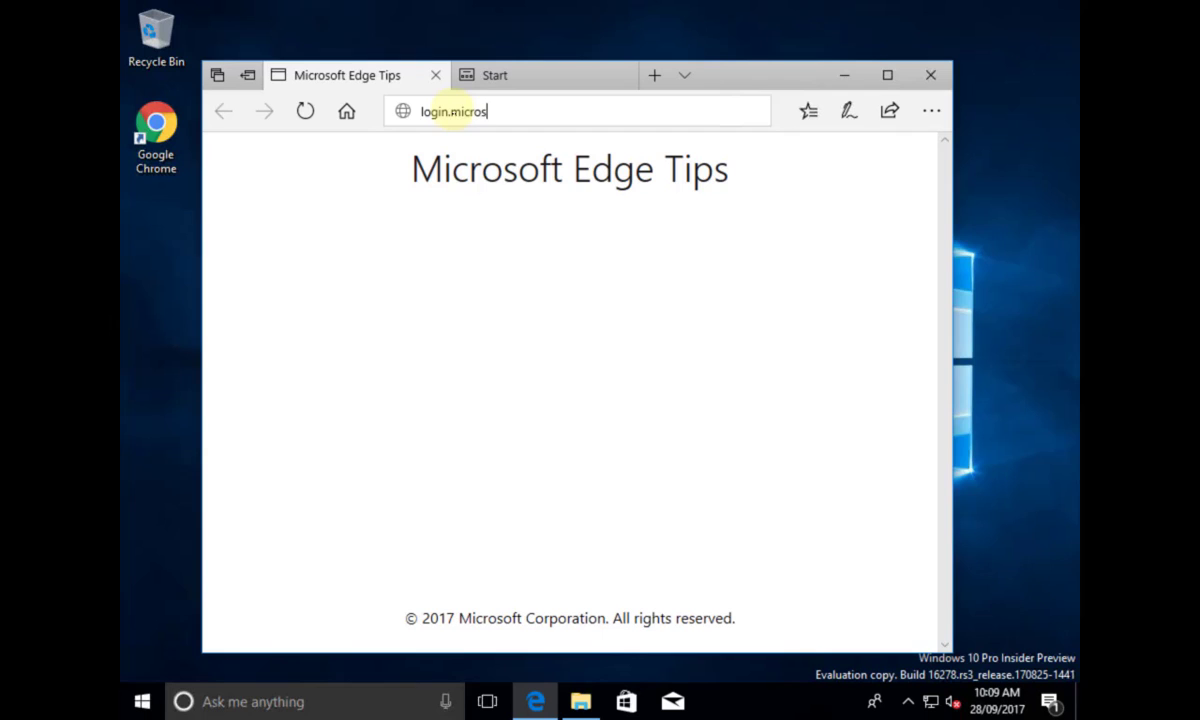
type("oftonline.com")
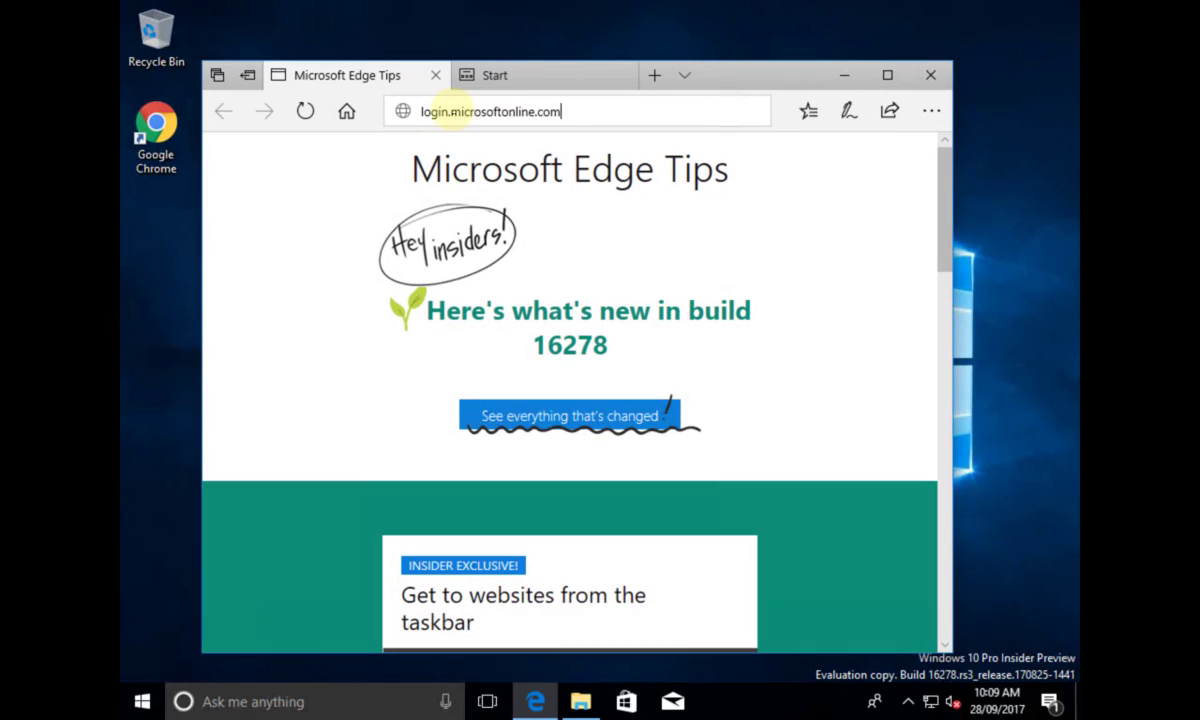
key("Return")
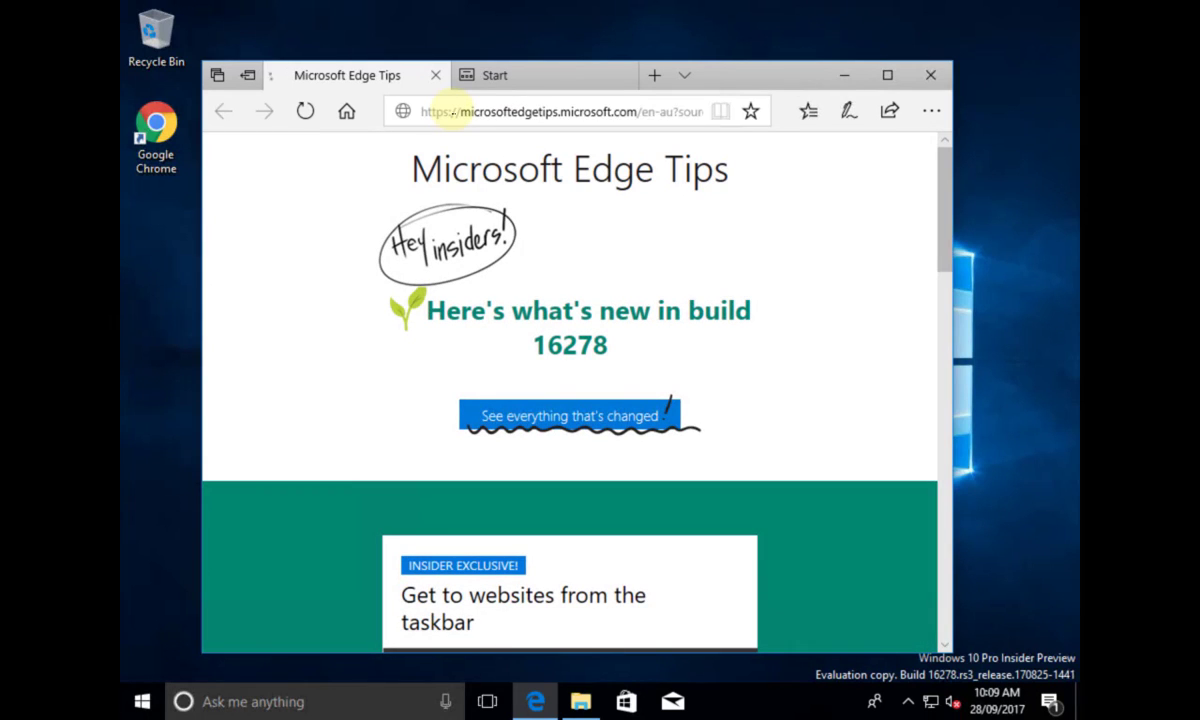
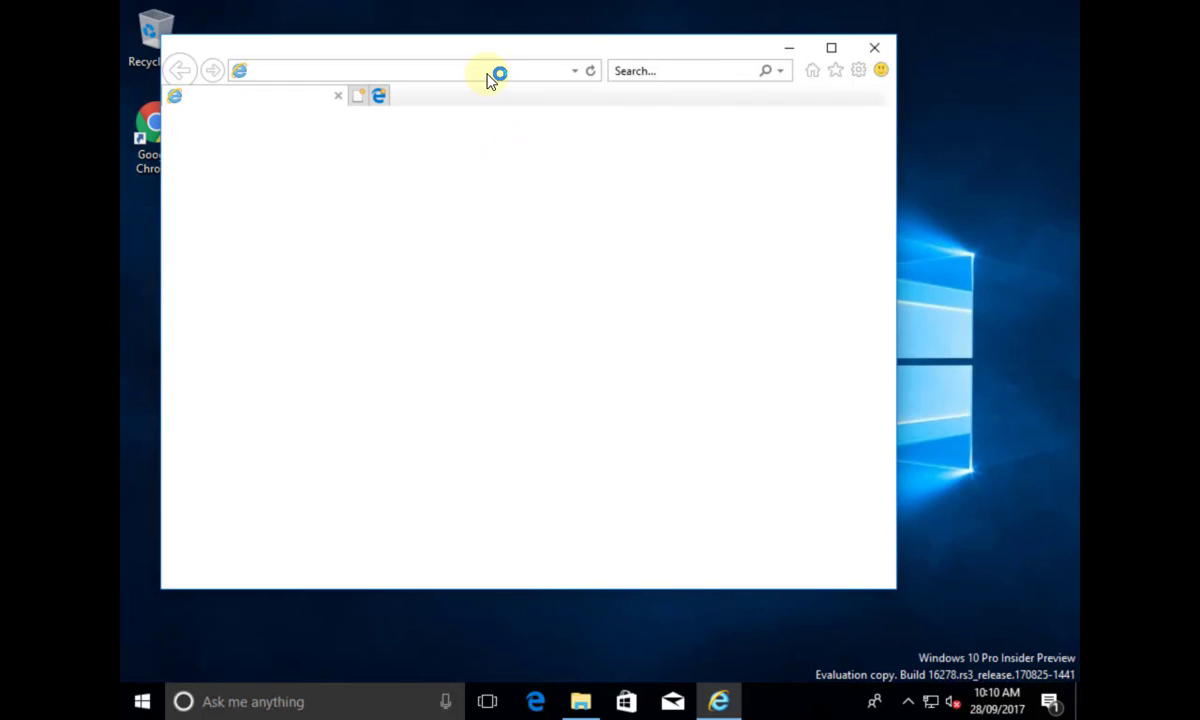
- Go to login.microsoftonline.com in Internet Explorer's address bar
left_click(485, 71)
type("login")
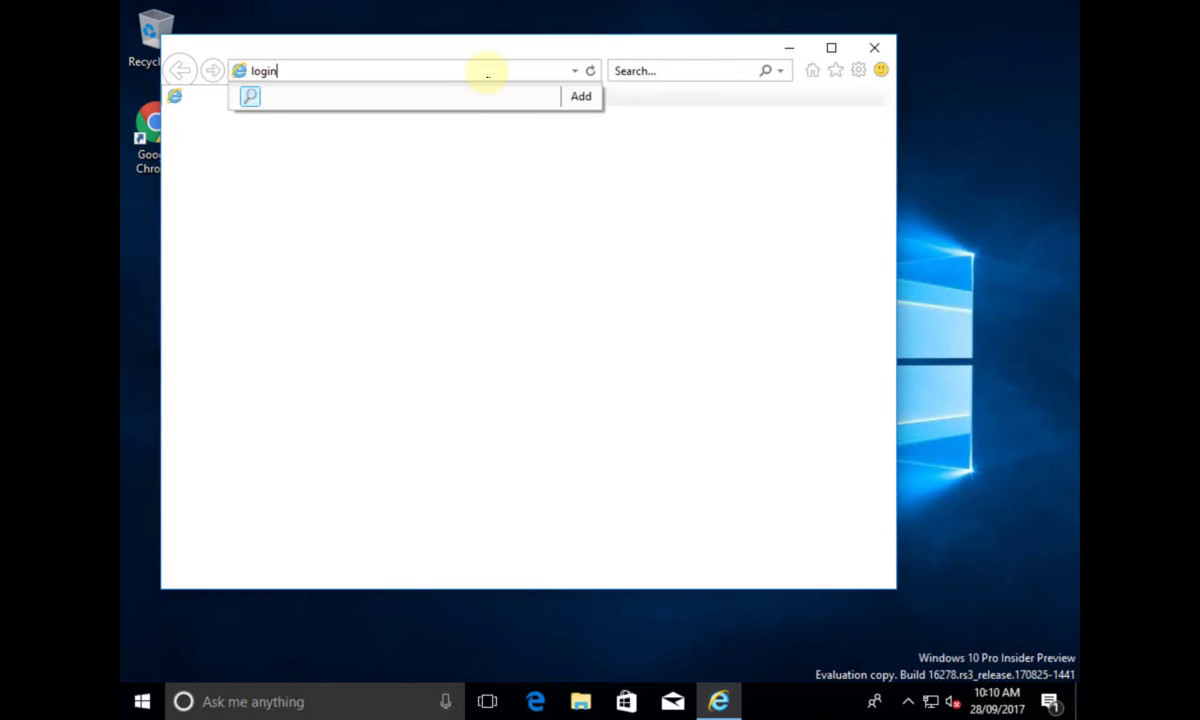
type(".microsoftonline.com")
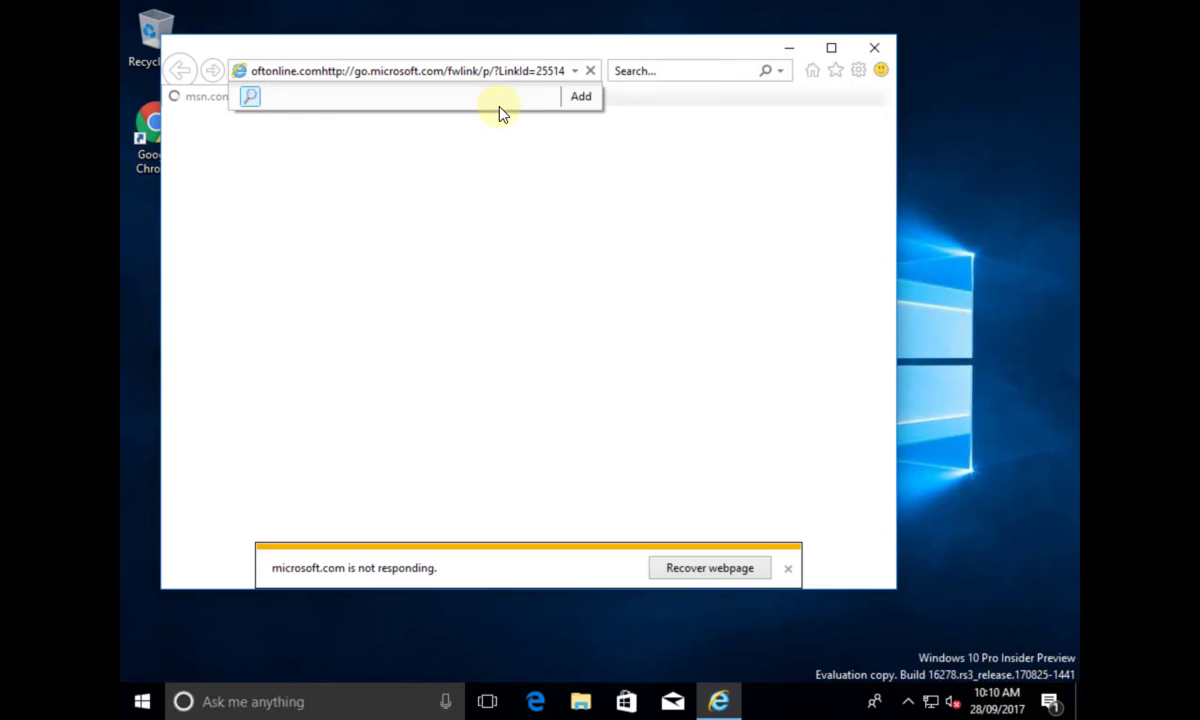
left_click(440, 72)
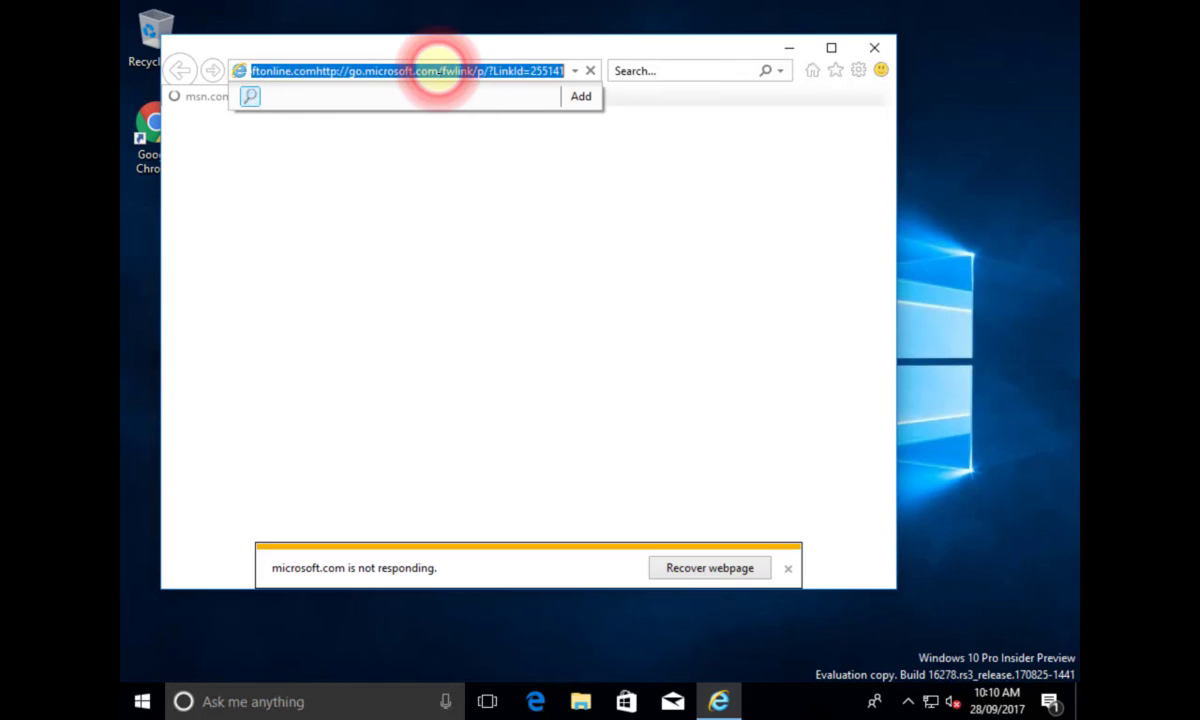
type("logi")
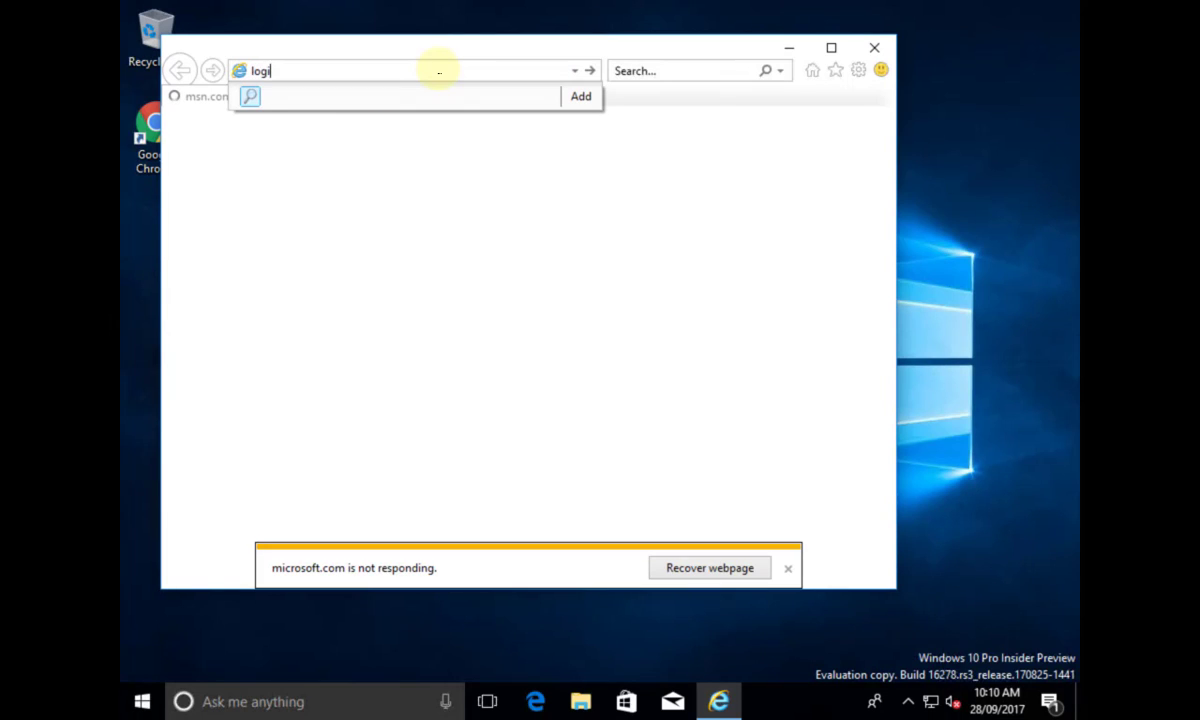
type("n.microsoftonline.com")
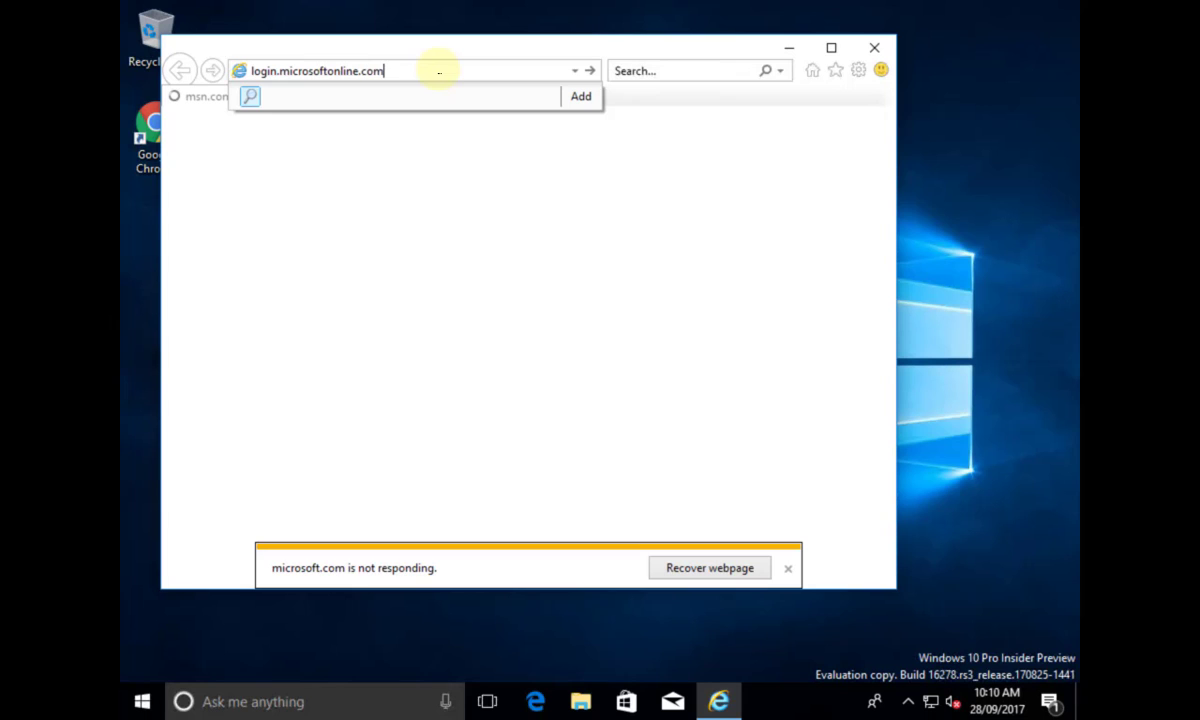
key("Return")
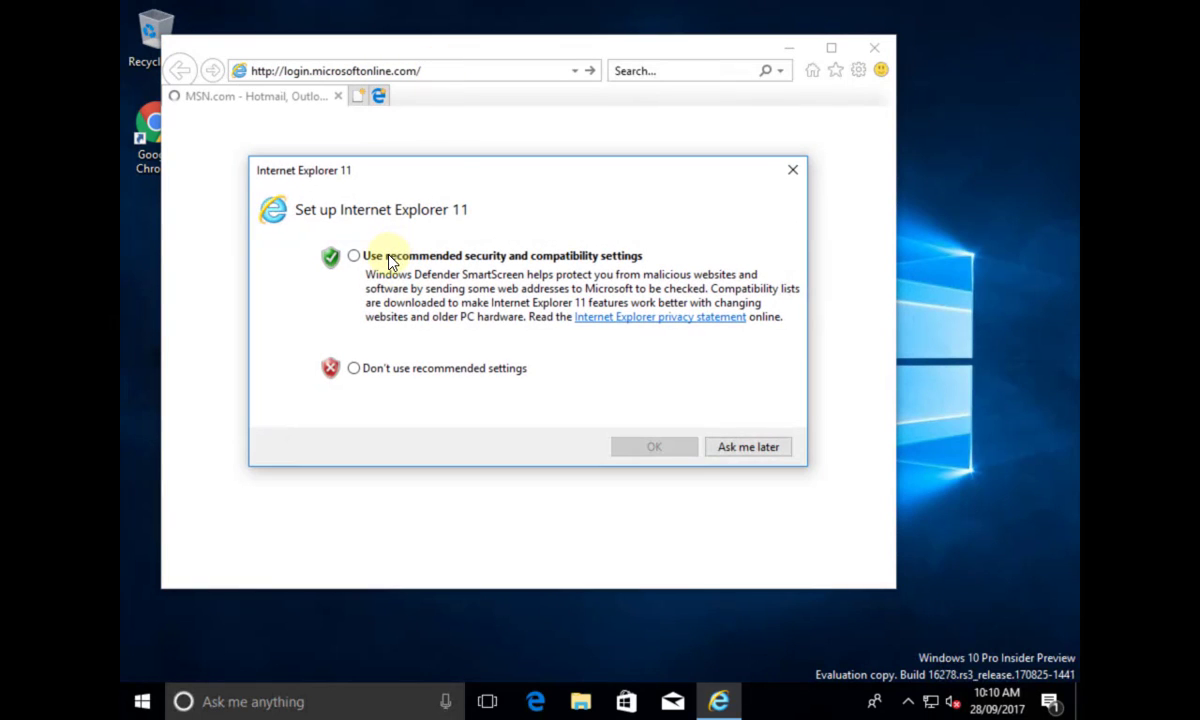
- Accept the recommended security and compatibility settings and switch to the office.com tab
left_click(388, 257)
left_click(660, 447)
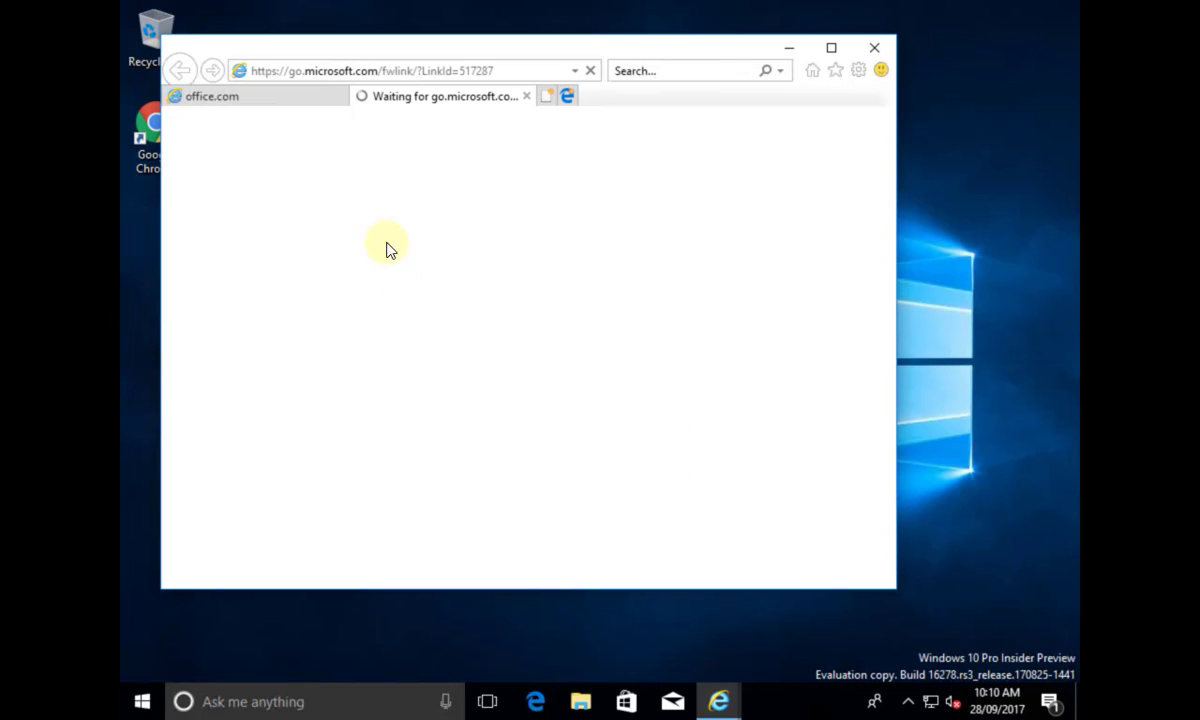
left_click(282, 87)
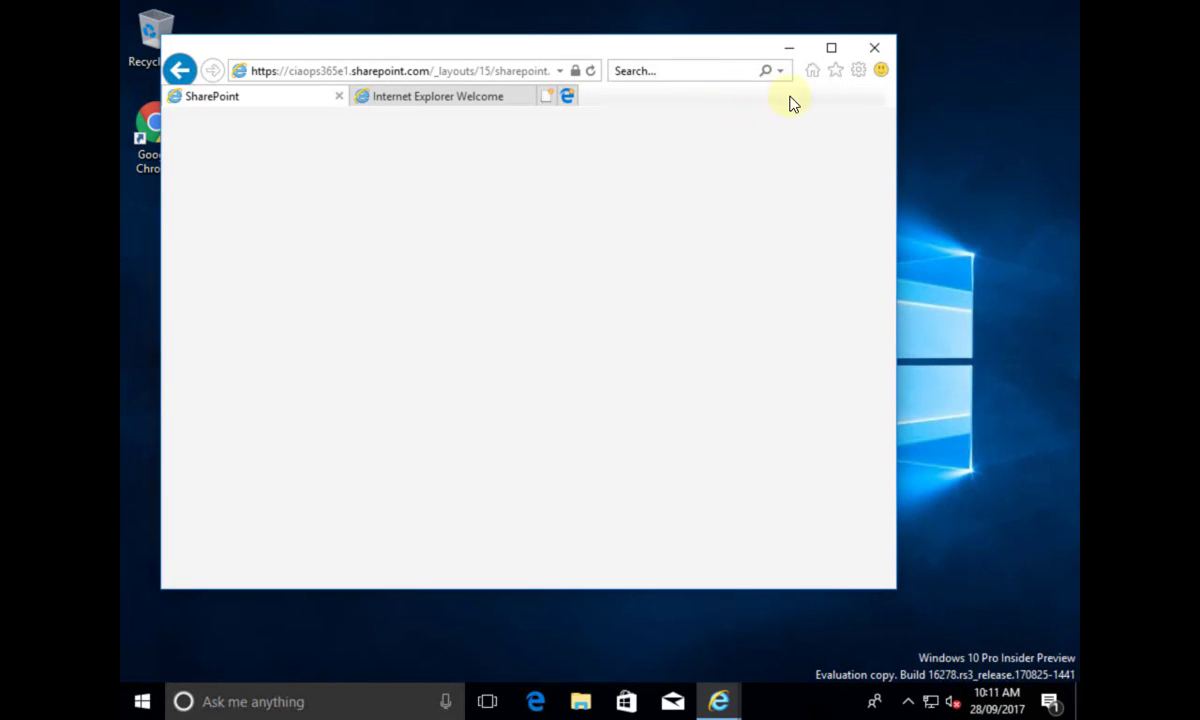
- Maximize Internet Explorer on the signed-in SharePoint home page, then close all its tabs
left_click(831, 48)
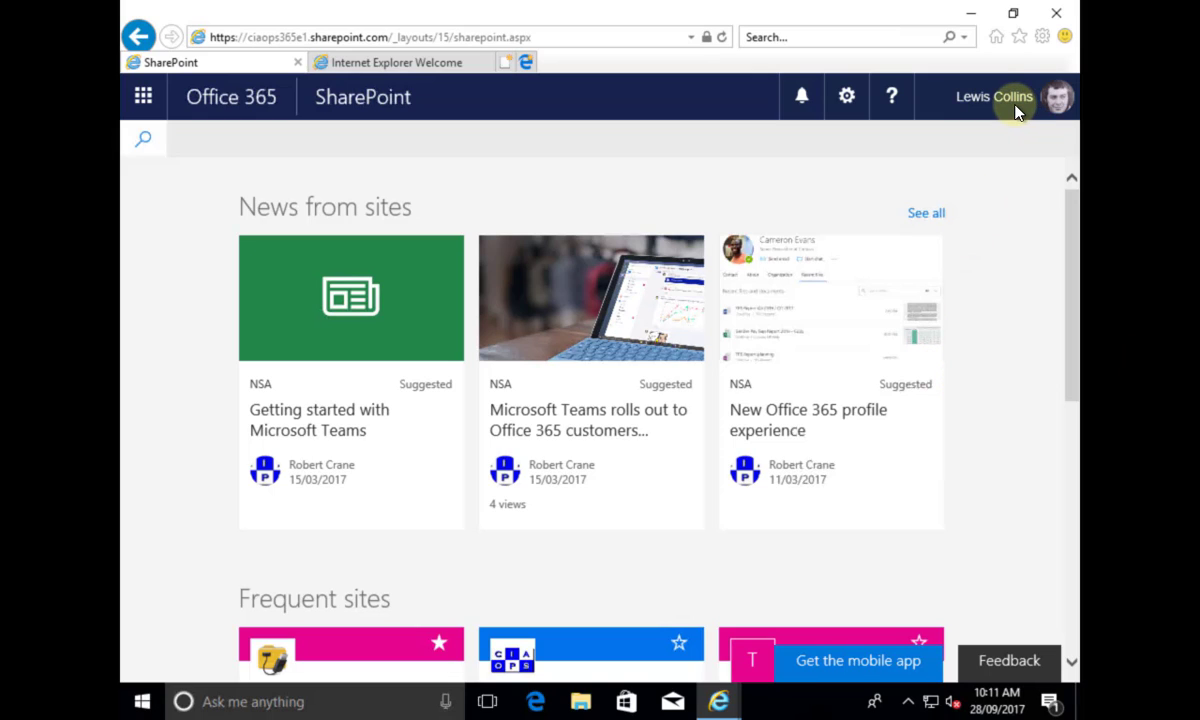
left_click(1055, 20)
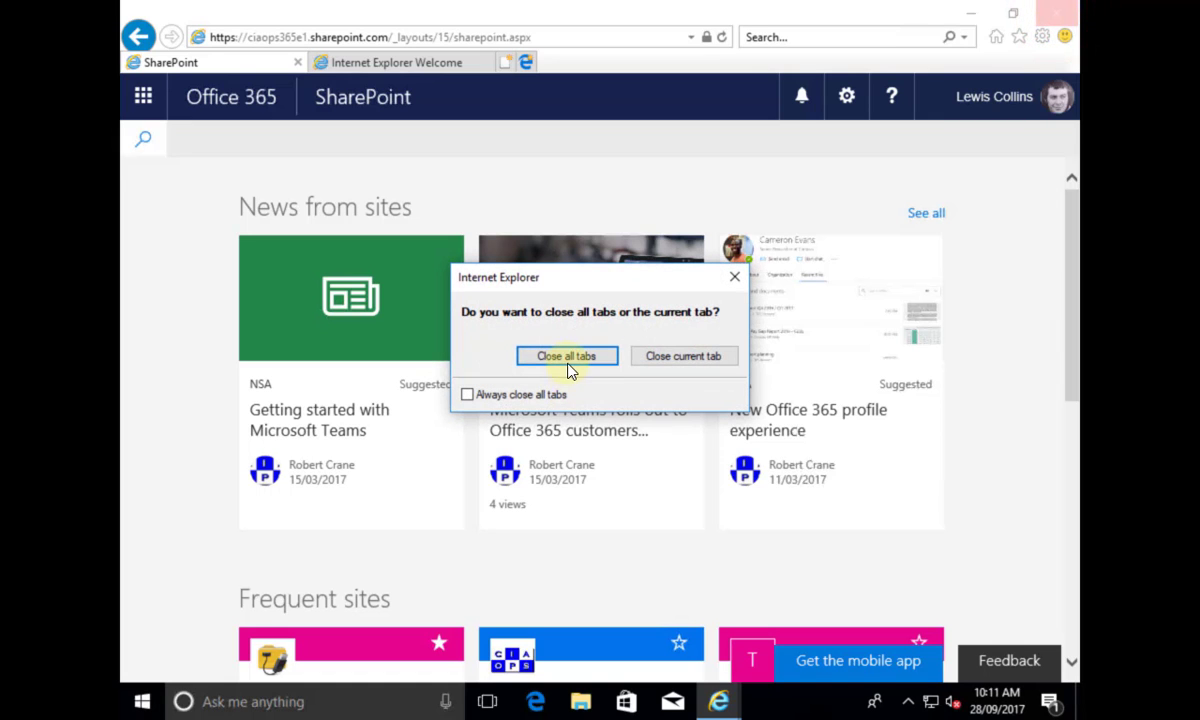
left_click(567, 364)
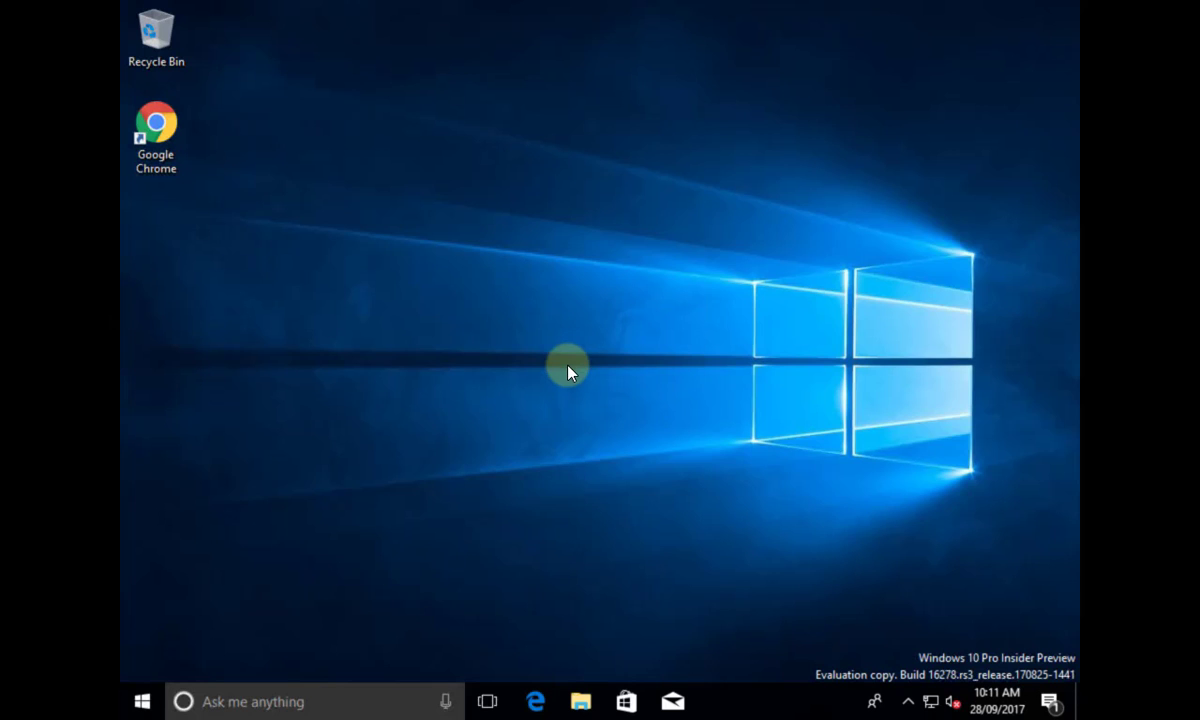
- Launch Google Chrome from the desktop and go to login.microsoftonline.com
double_click(160, 140)
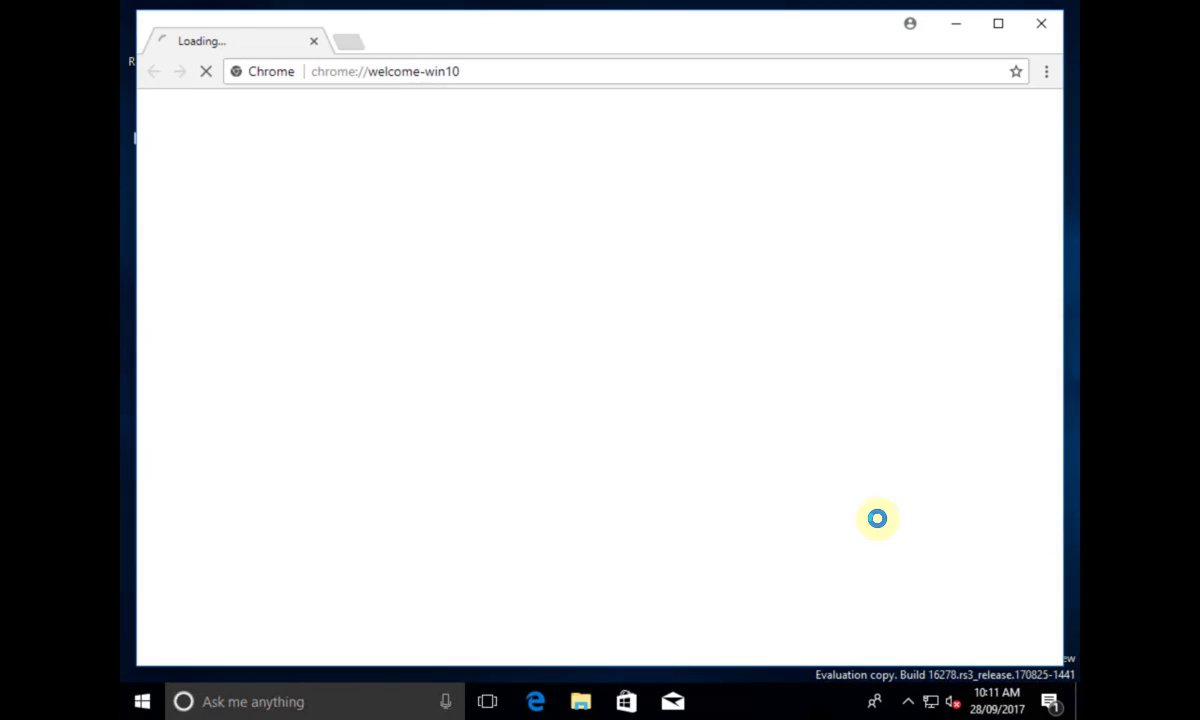
left_click(536, 73)
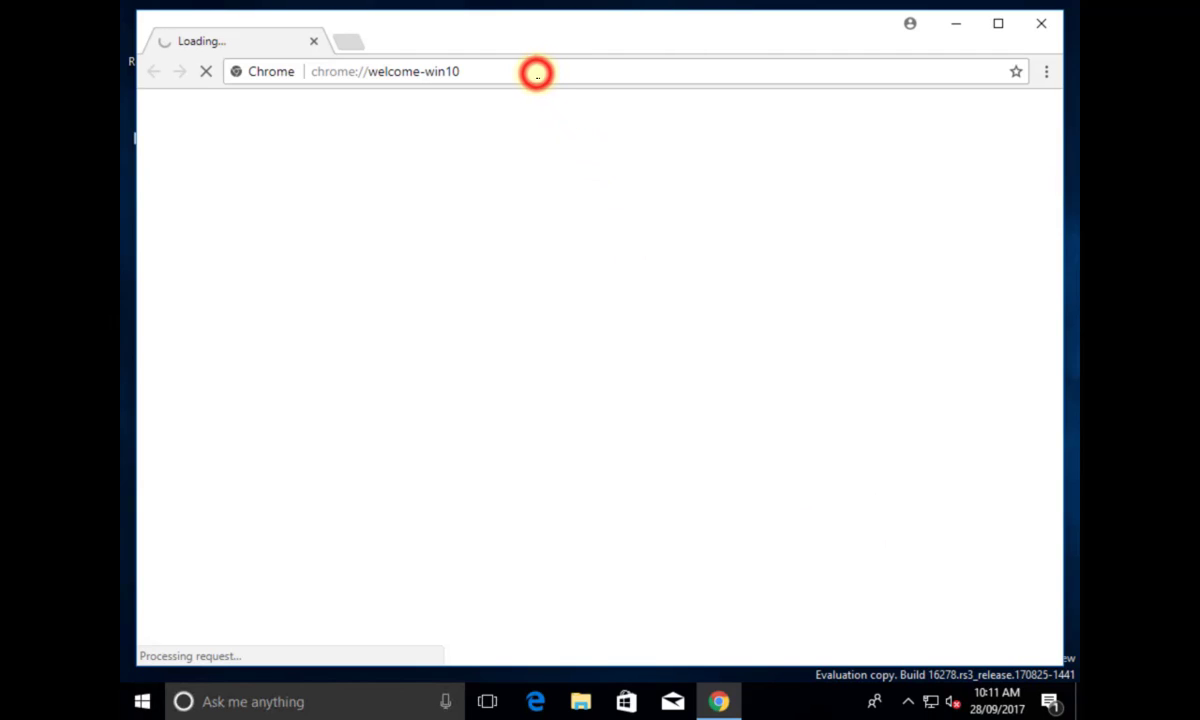
type("lo")
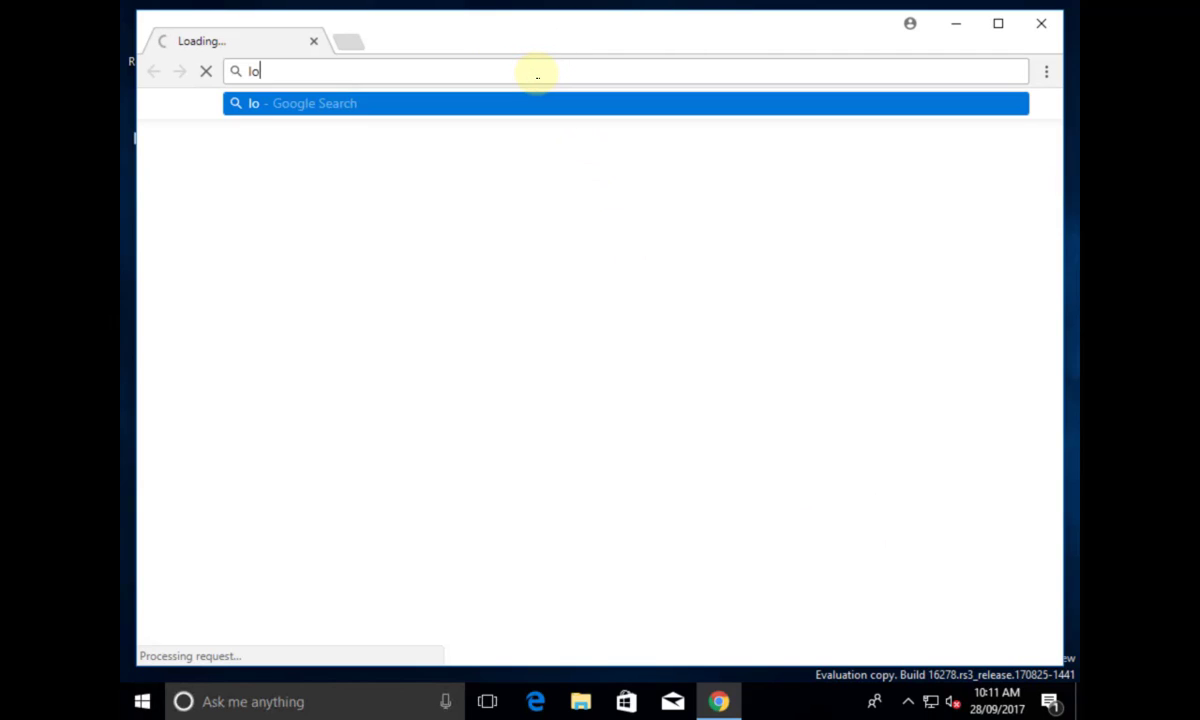
type("gin.")
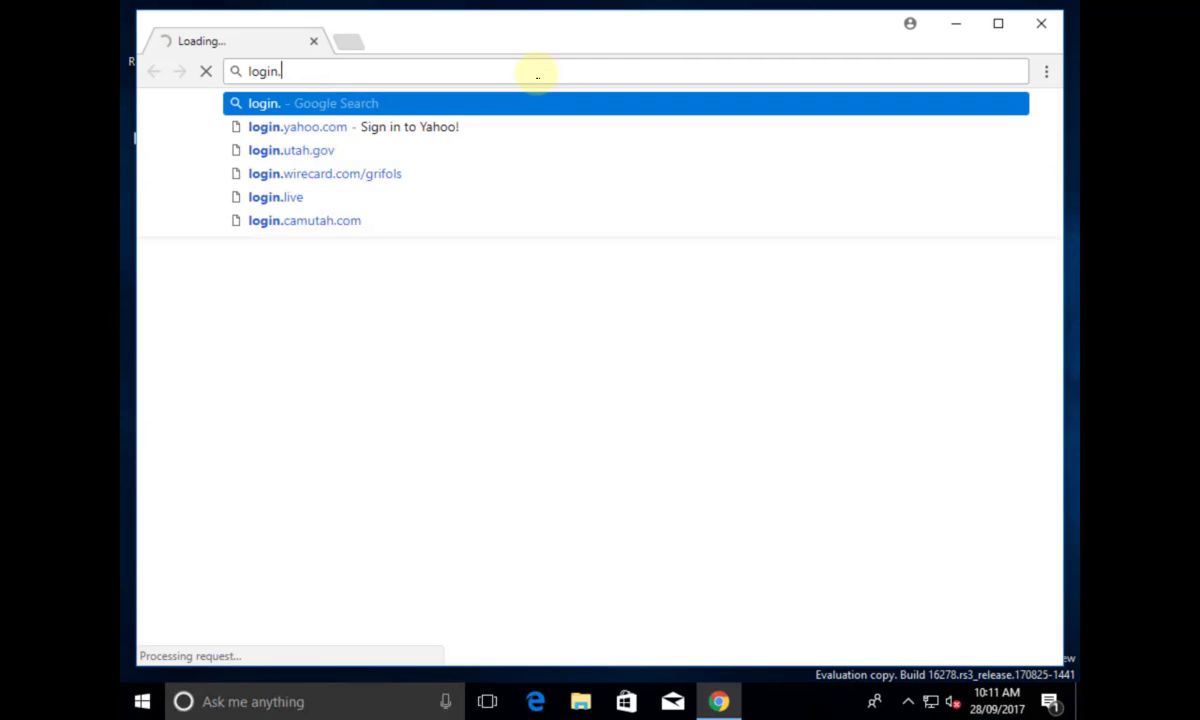
type("microsoftonline")
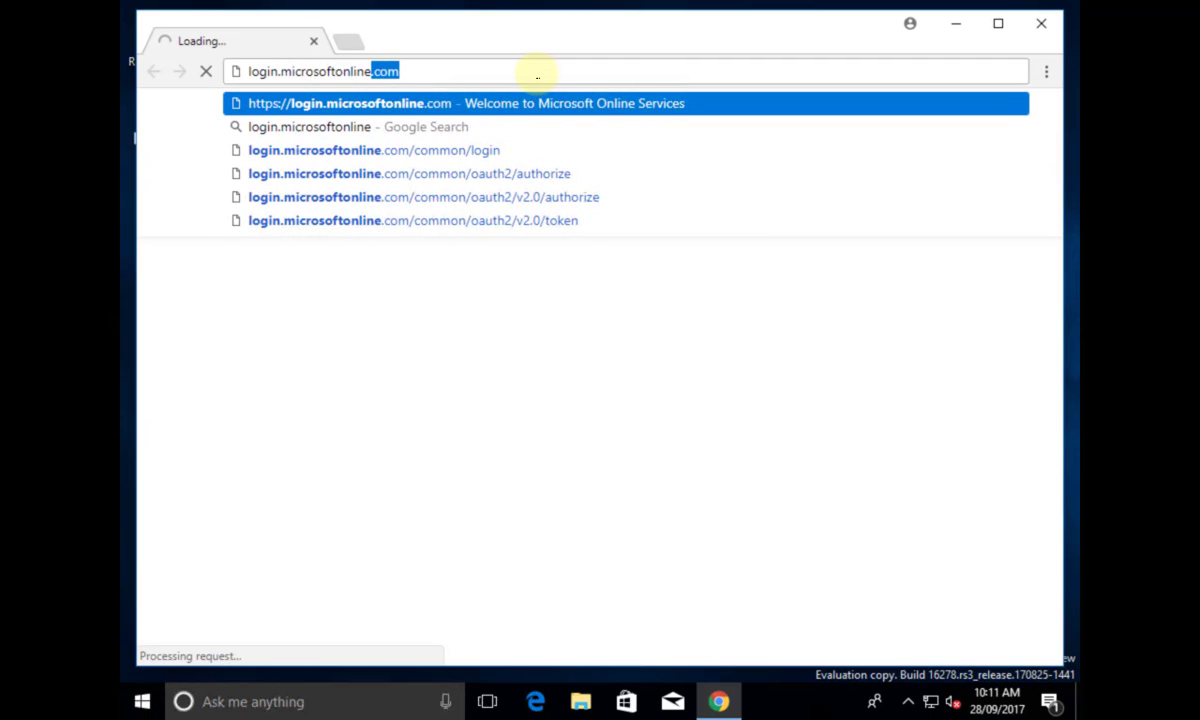
key("Return")
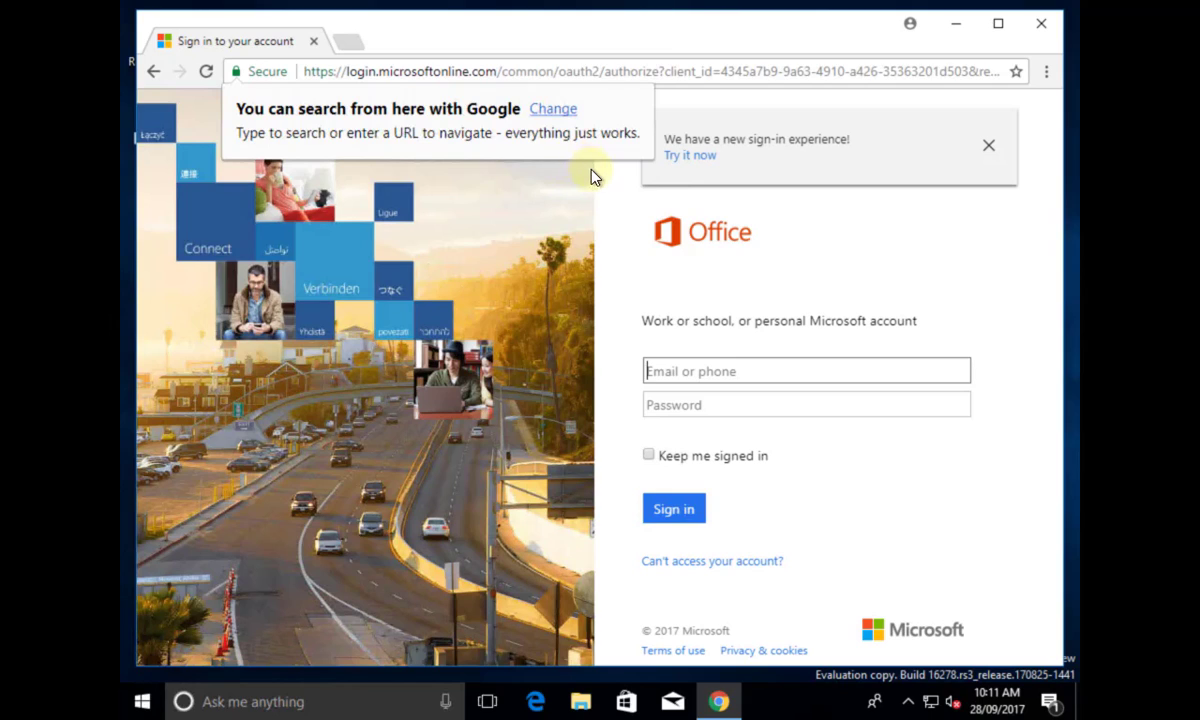
- Reload the sign-in page, which still asks for credentials, then go to the Windows 10 Accounts Web Store page
left_click(596, 72)
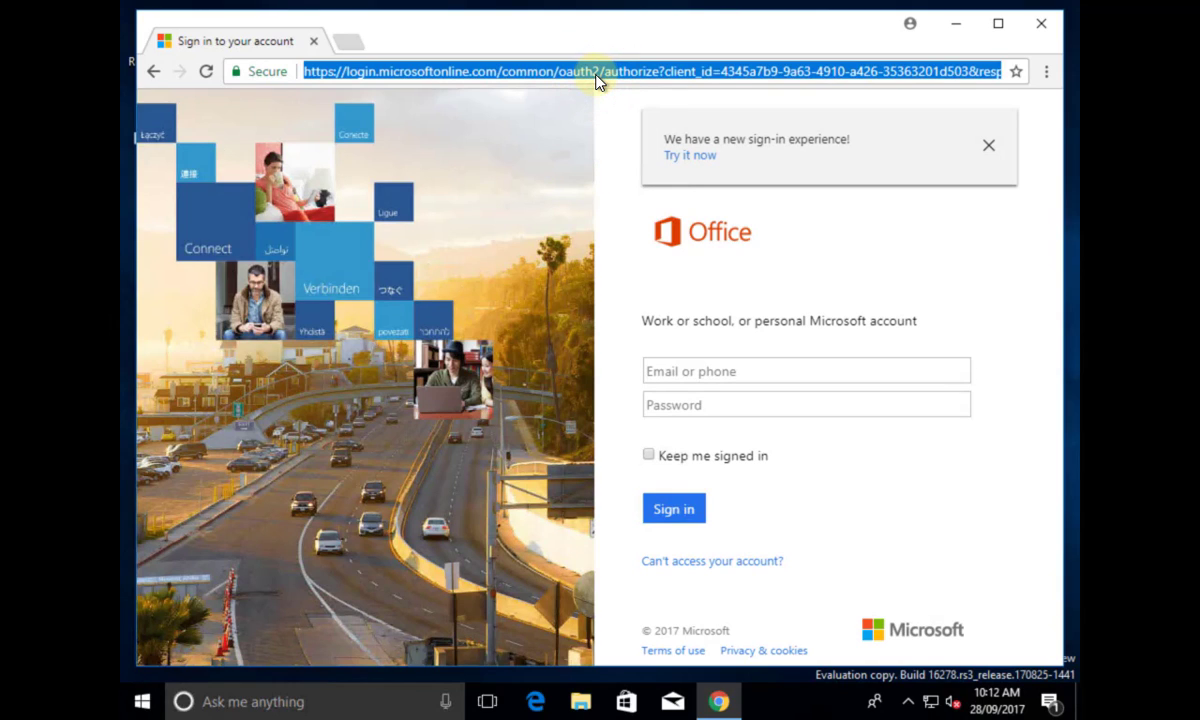
left_click(596, 72)
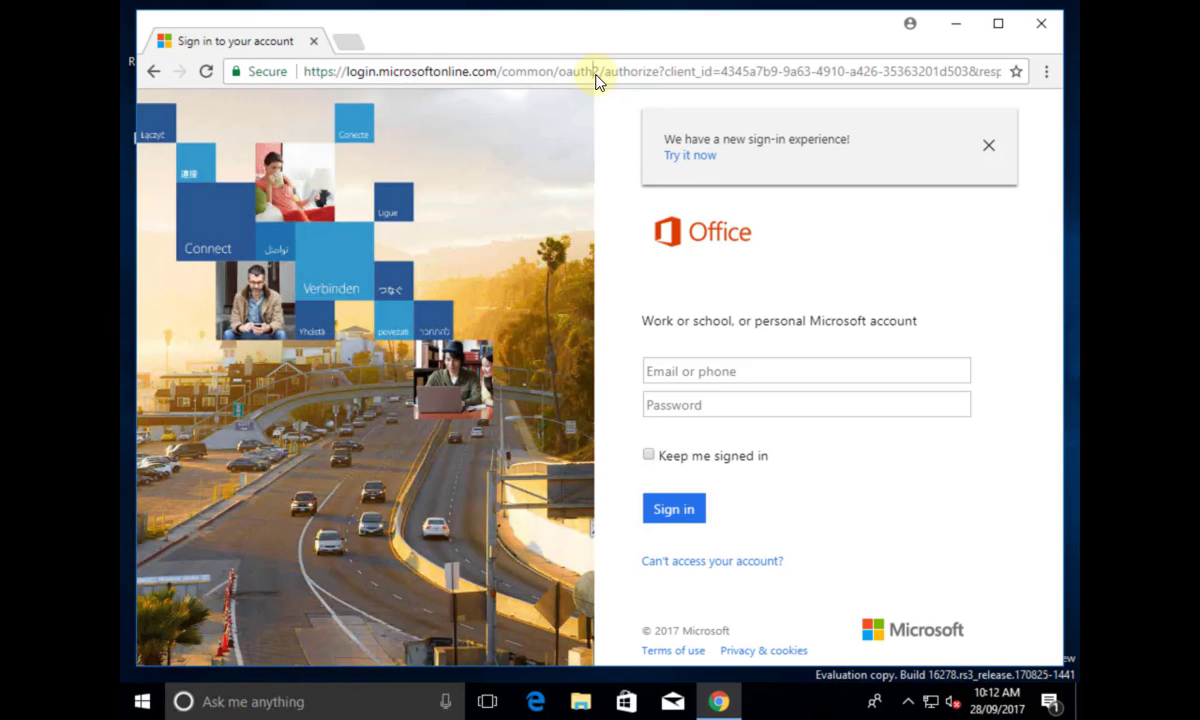
key("Return")
left_click(596, 72)
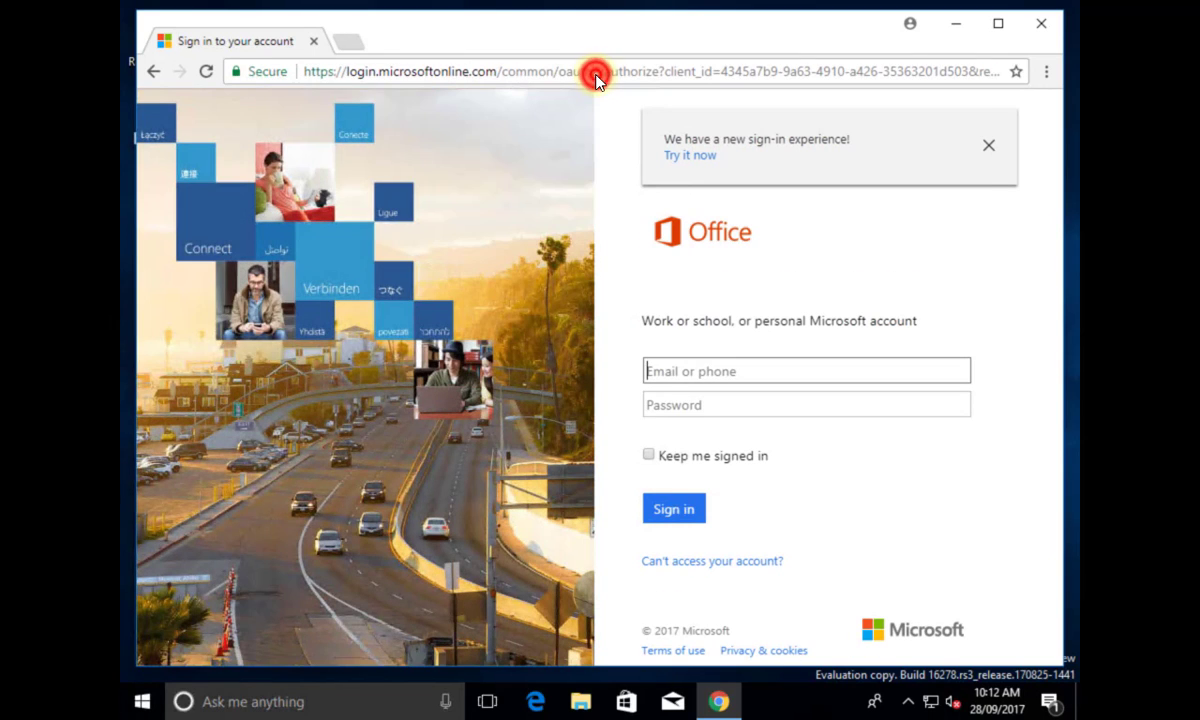
double_click(596, 72)
key("ctrl+a")
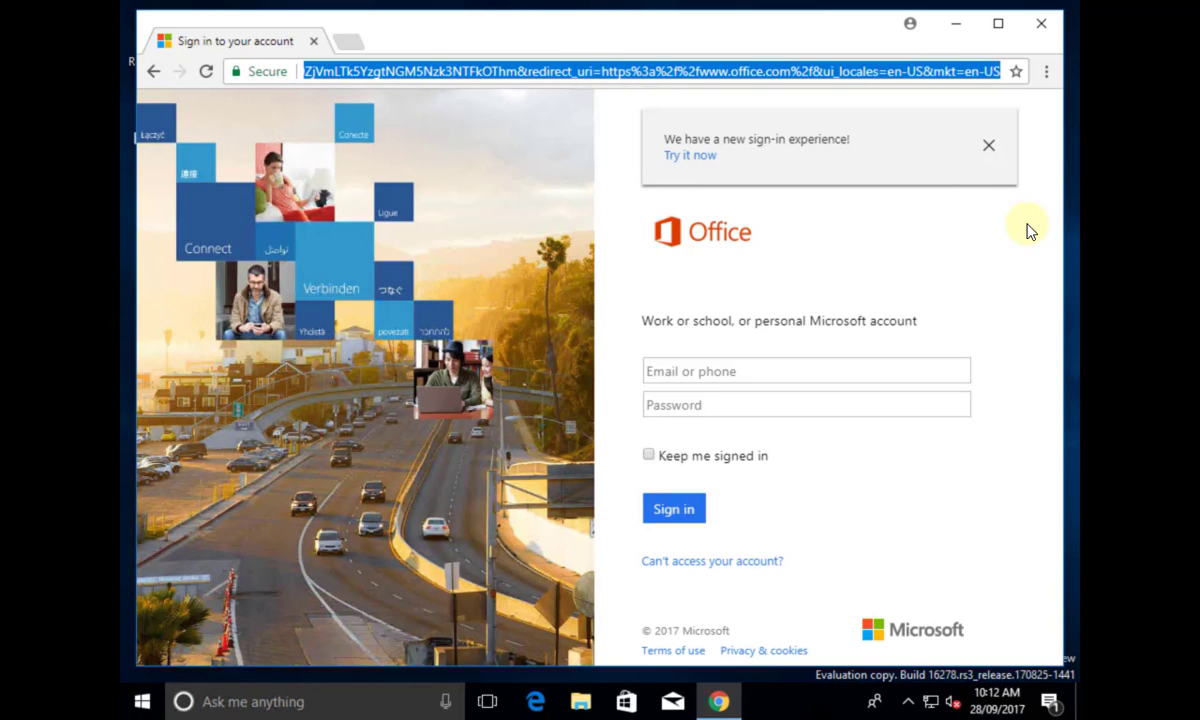
key("Return")
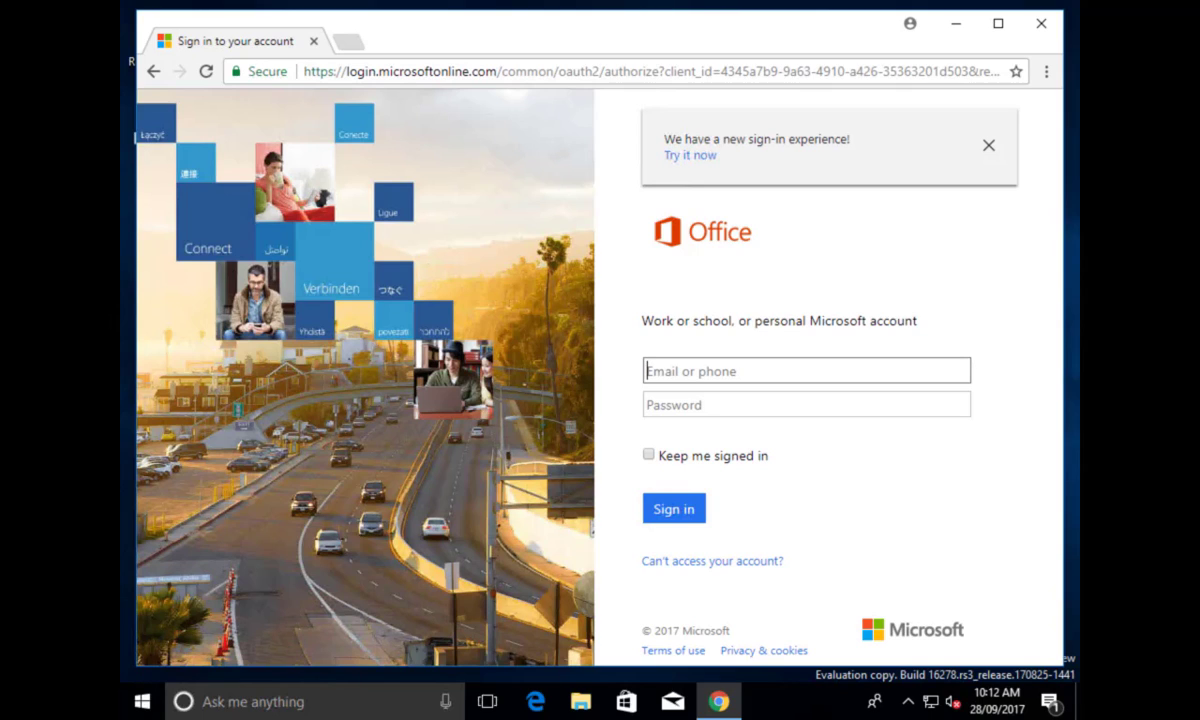
left_click(408, 66)
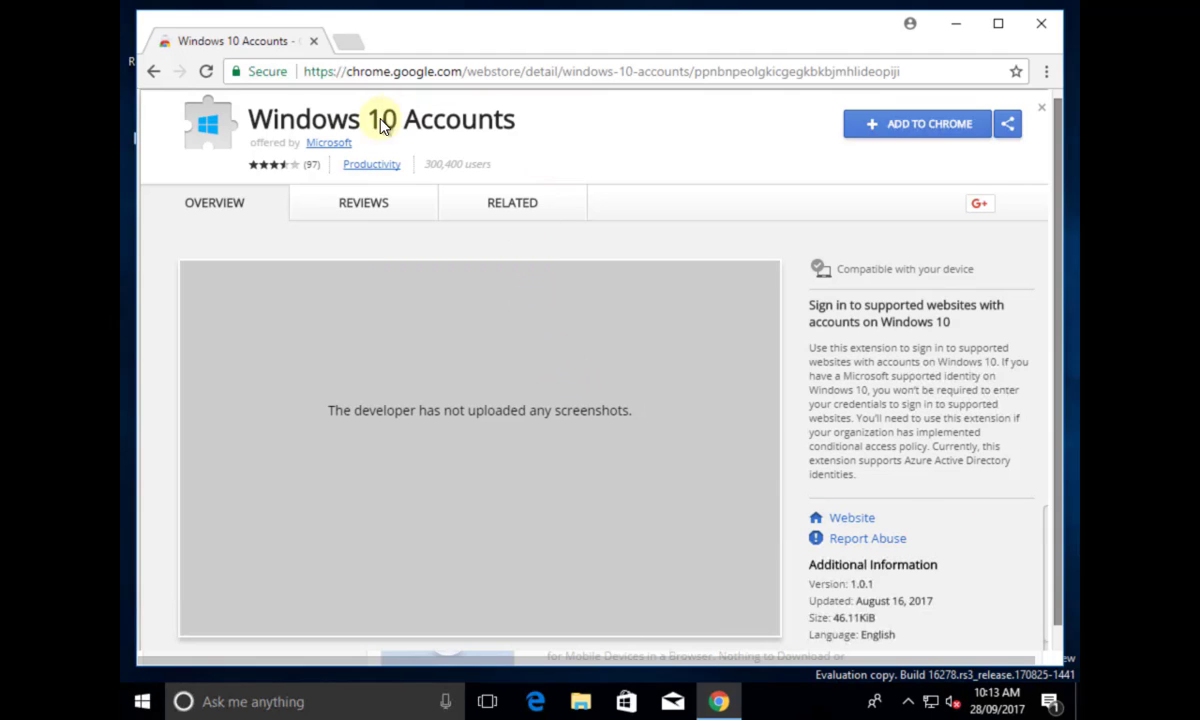
- Add the Windows 10 Accounts extension to Chrome, check its new icon, and close Chrome
left_click(906, 128)
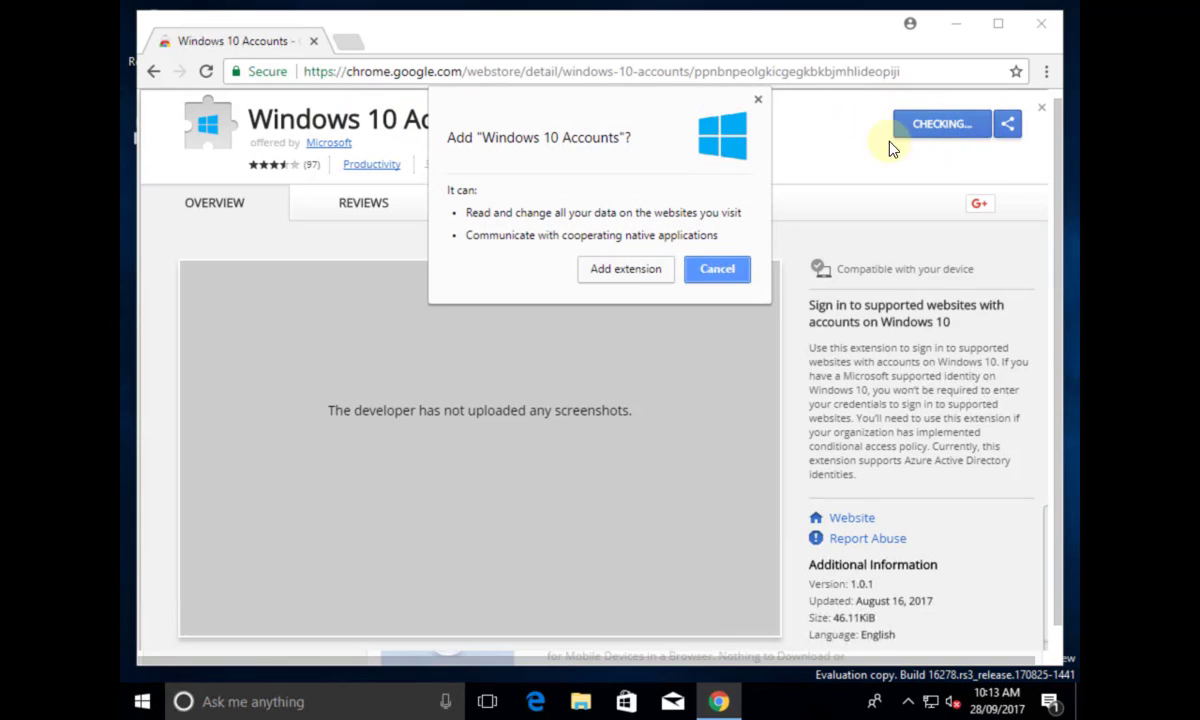
left_click(641, 272)
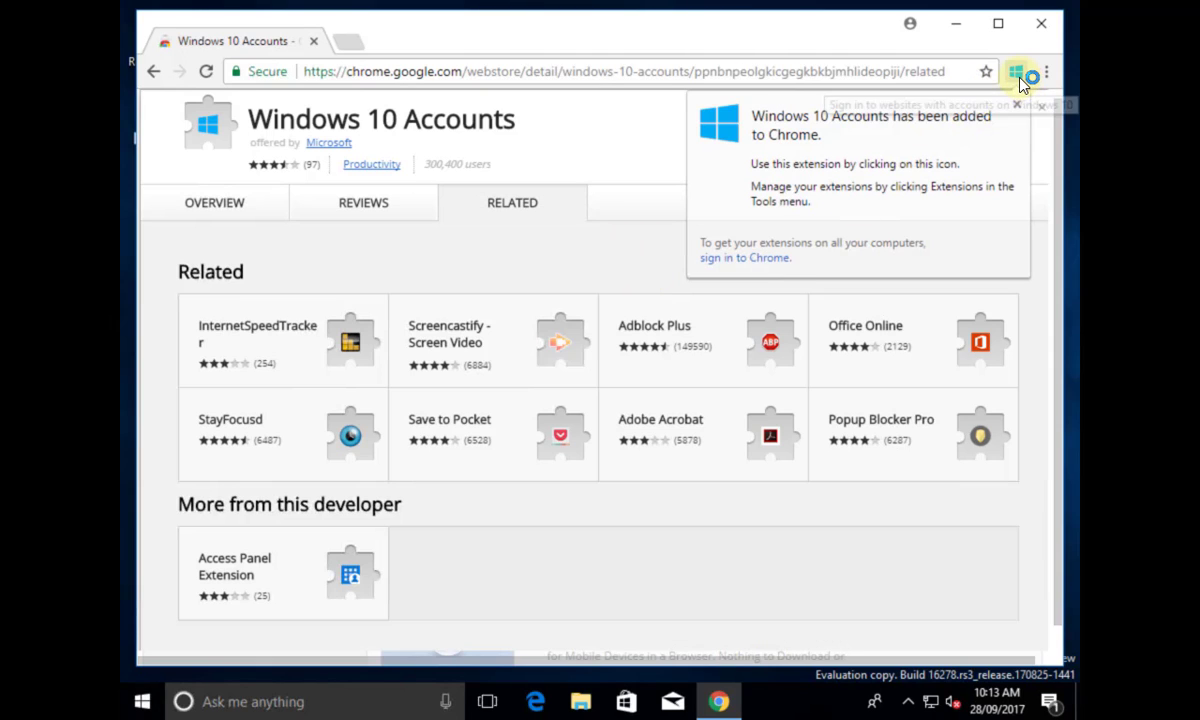
left_click(1020, 82)
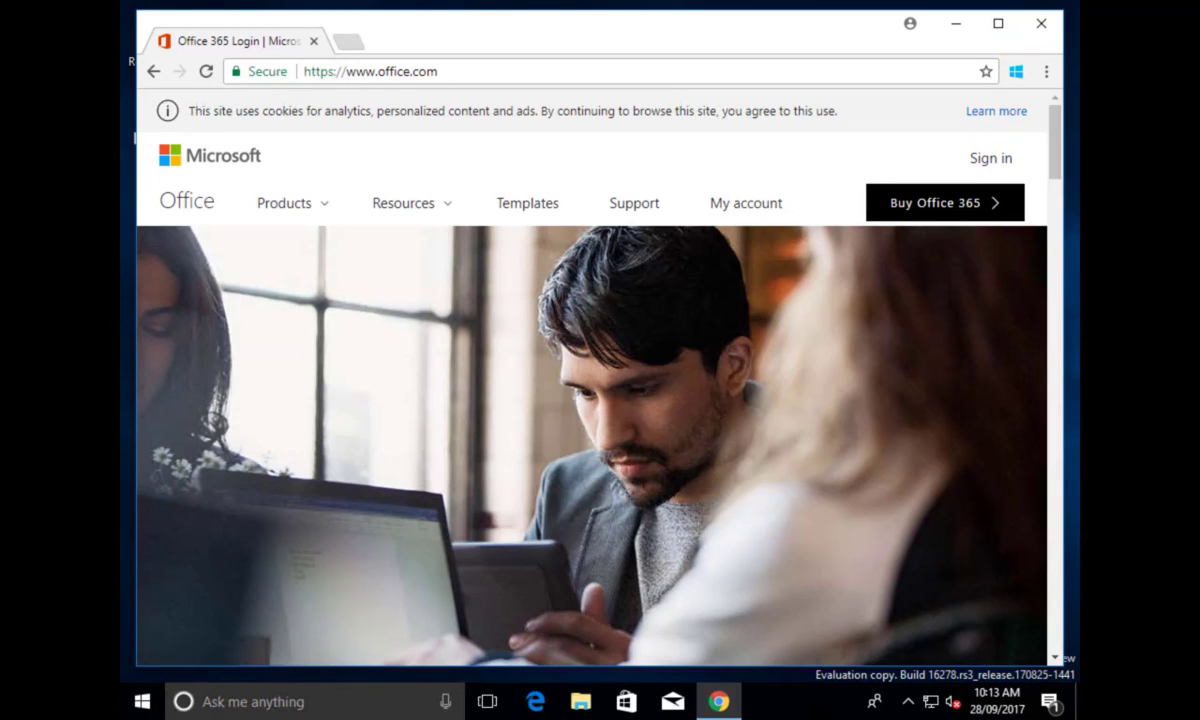
key("alt+F4")
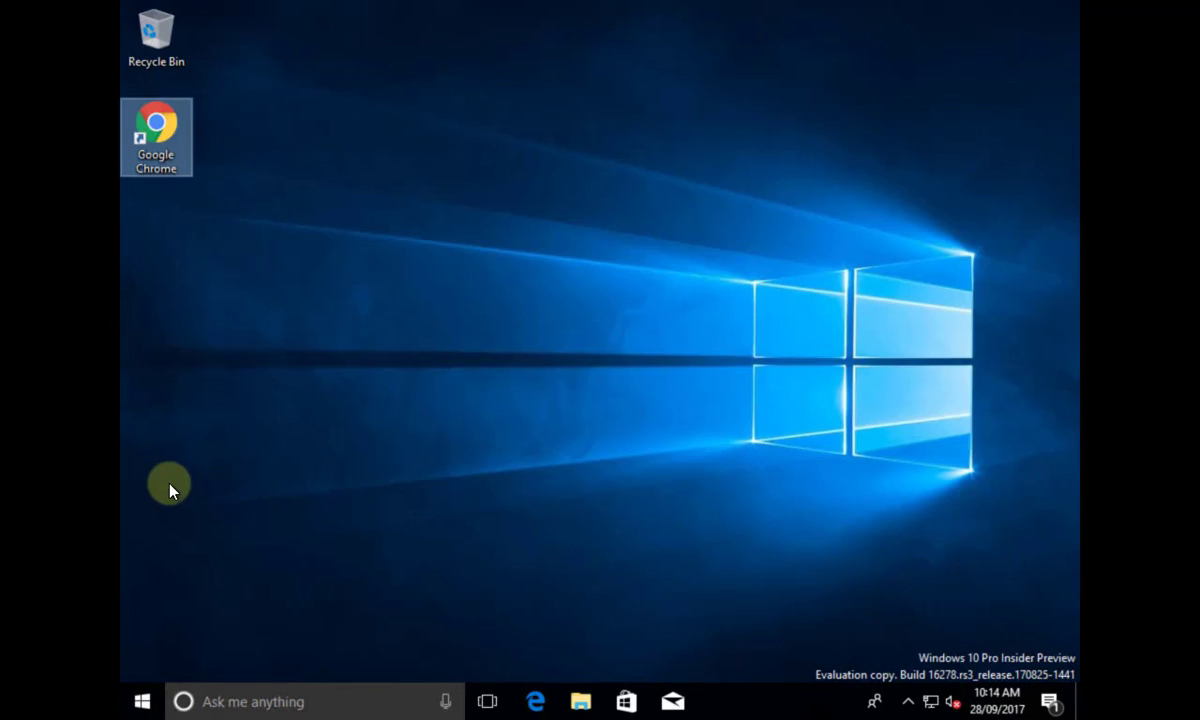
double_click(176, 152)
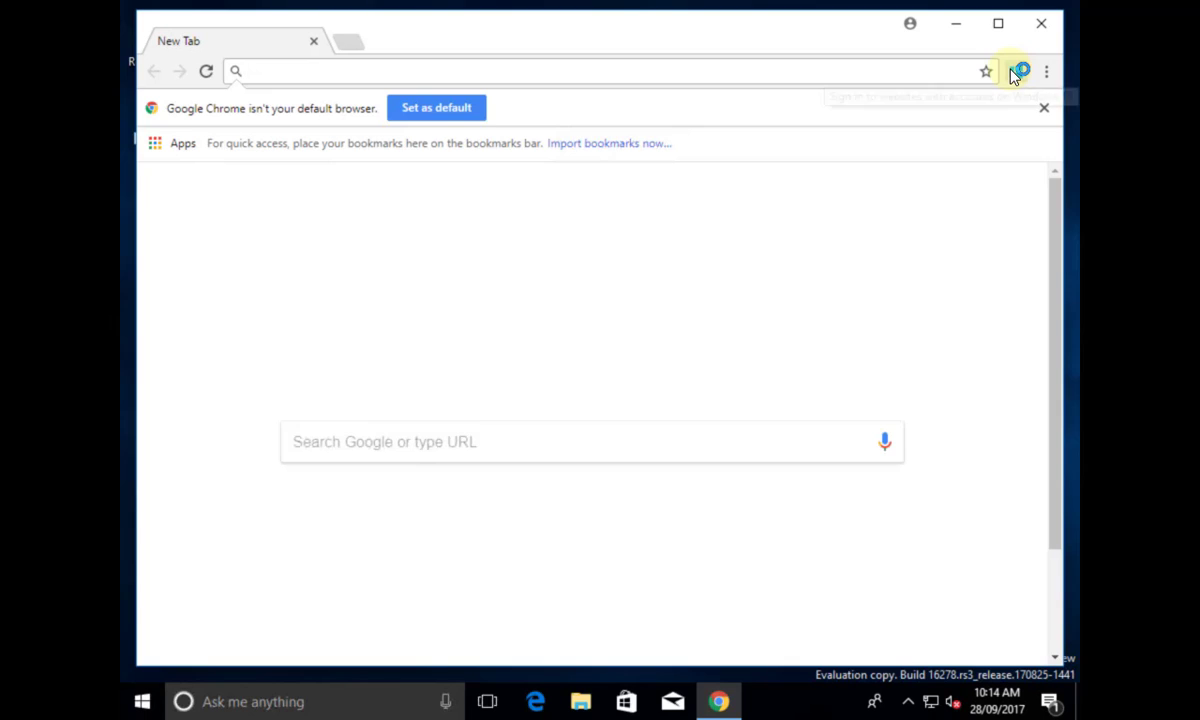
left_click(1014, 71)
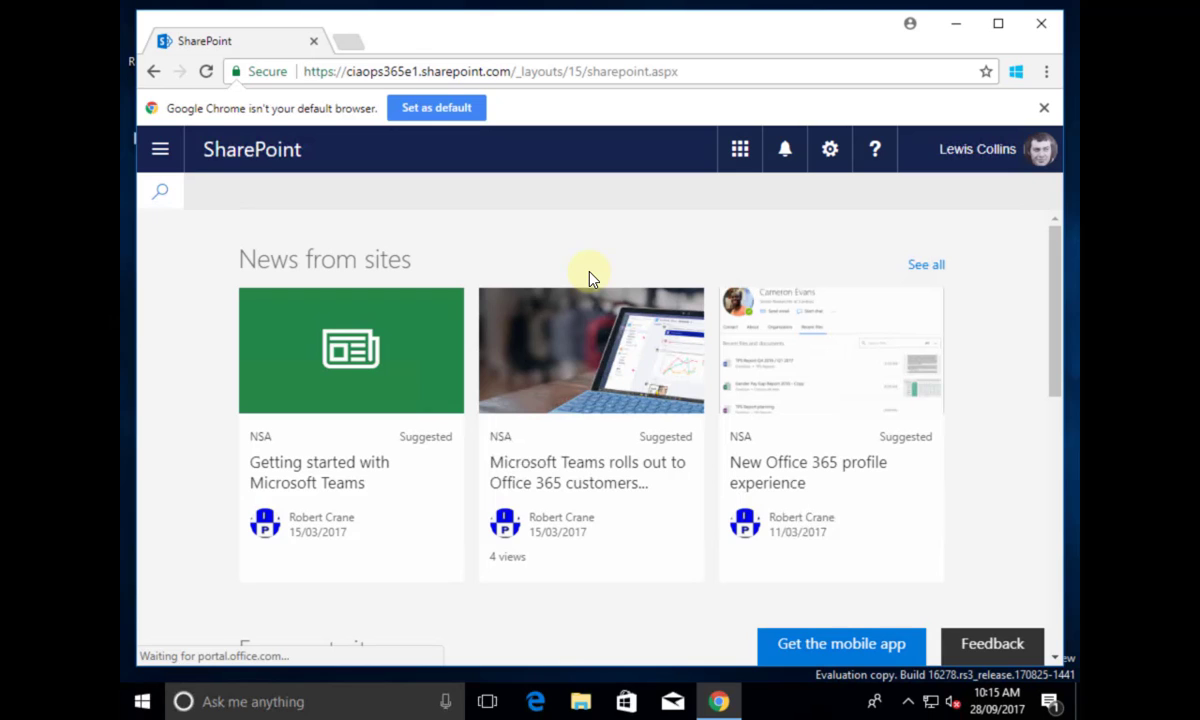
left_click(1041, 23)
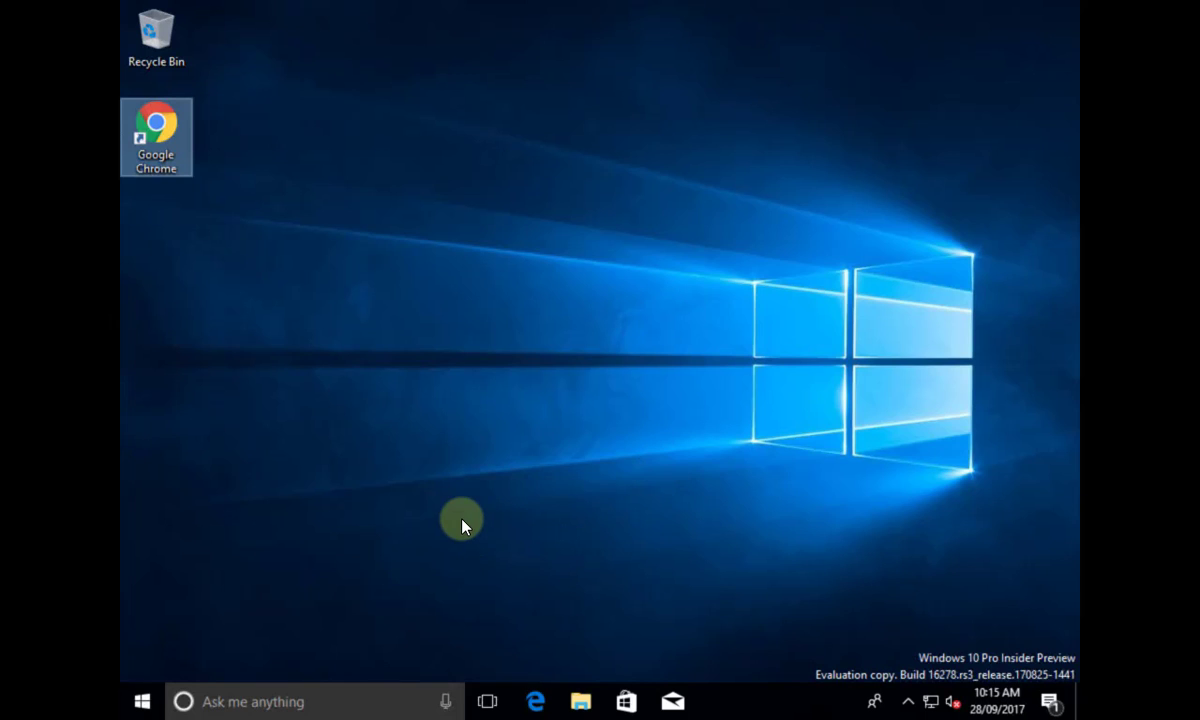
- Open account settings from Start and view Access work or school showing the CIAOPS Azure AD connection
left_click(141, 701)
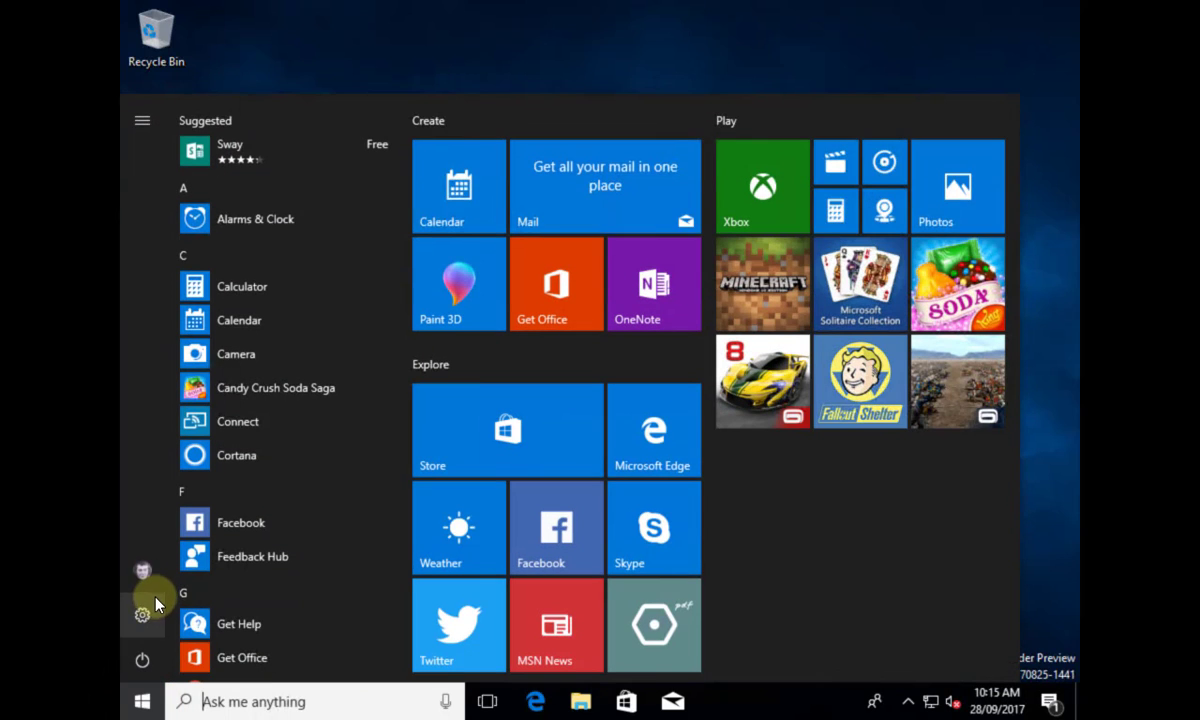
left_click(147, 570)
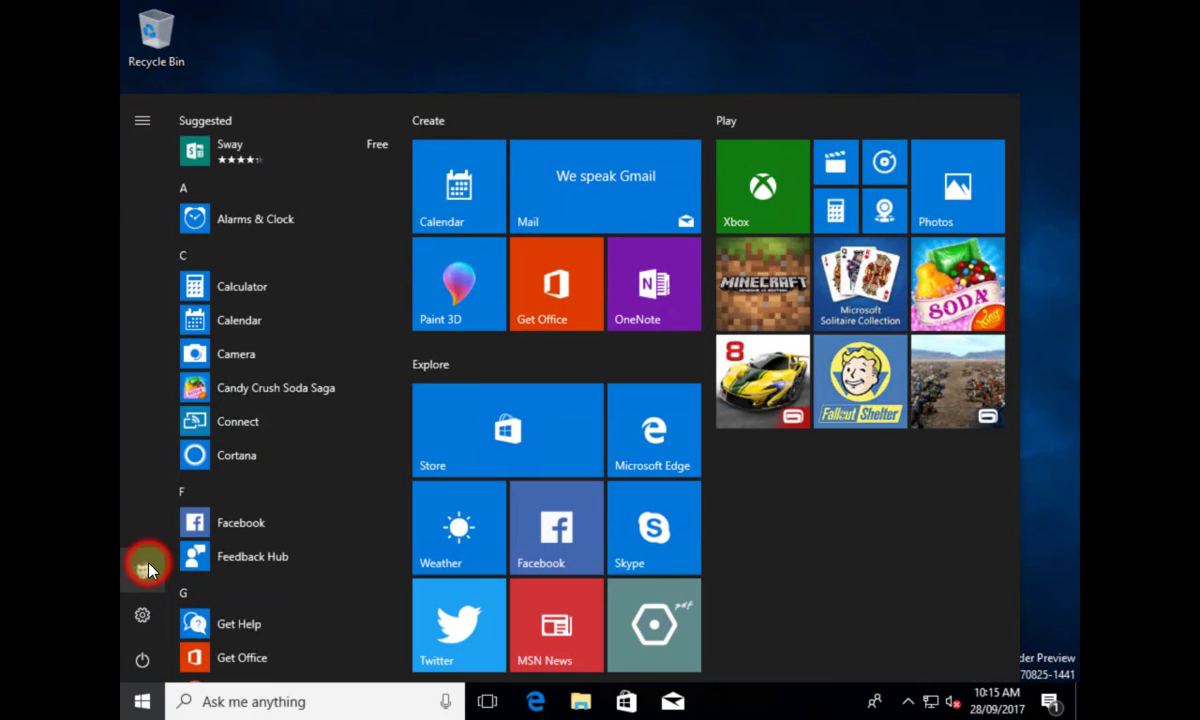
left_click(191, 380)
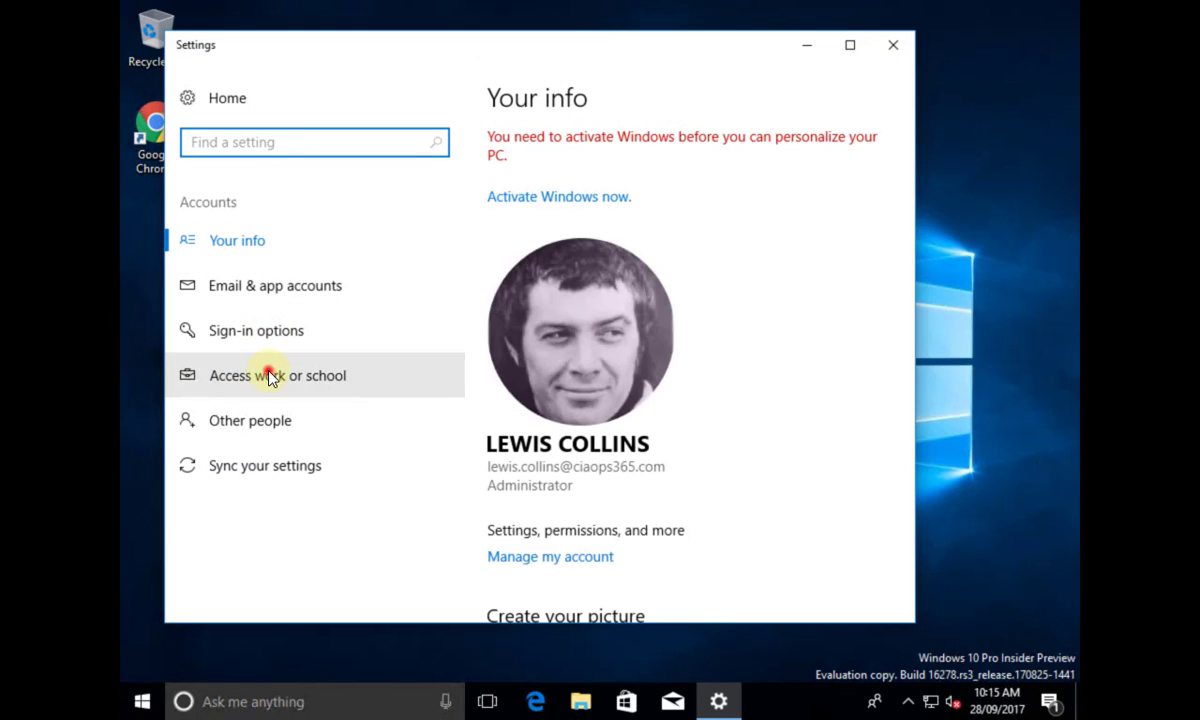
left_click(270, 376)
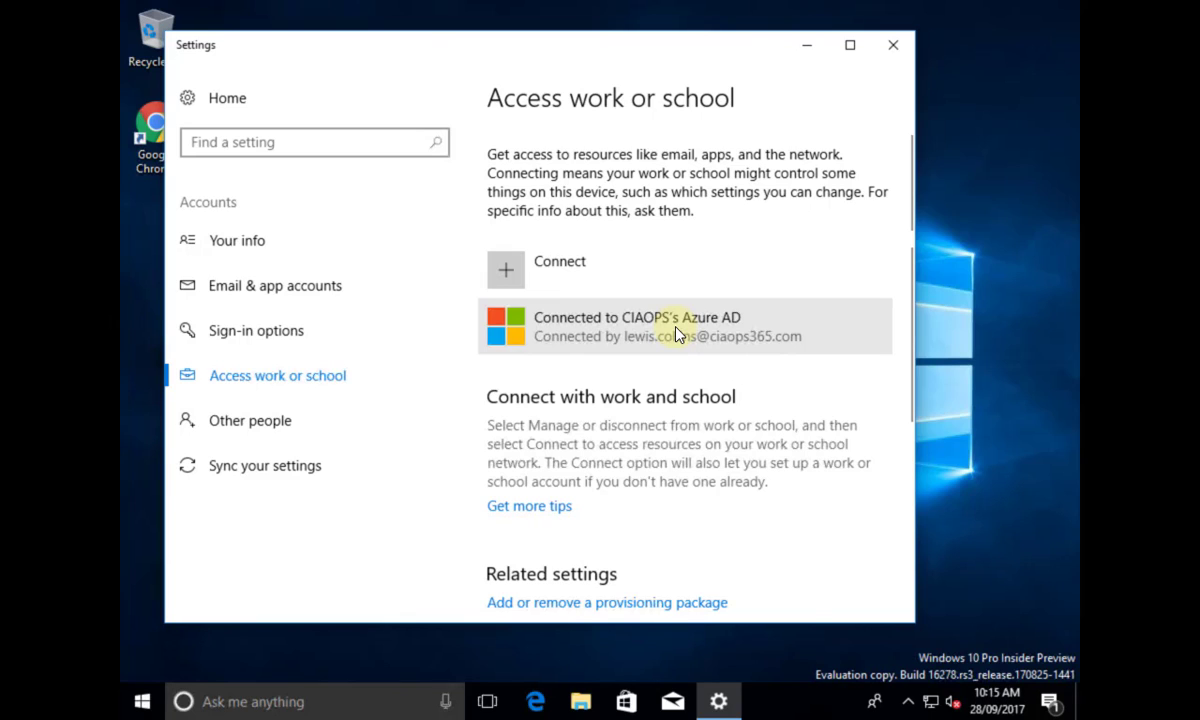
- Close Settings, inspect the superuser local account in Computer Management, then close its windows
left_click(893, 45)
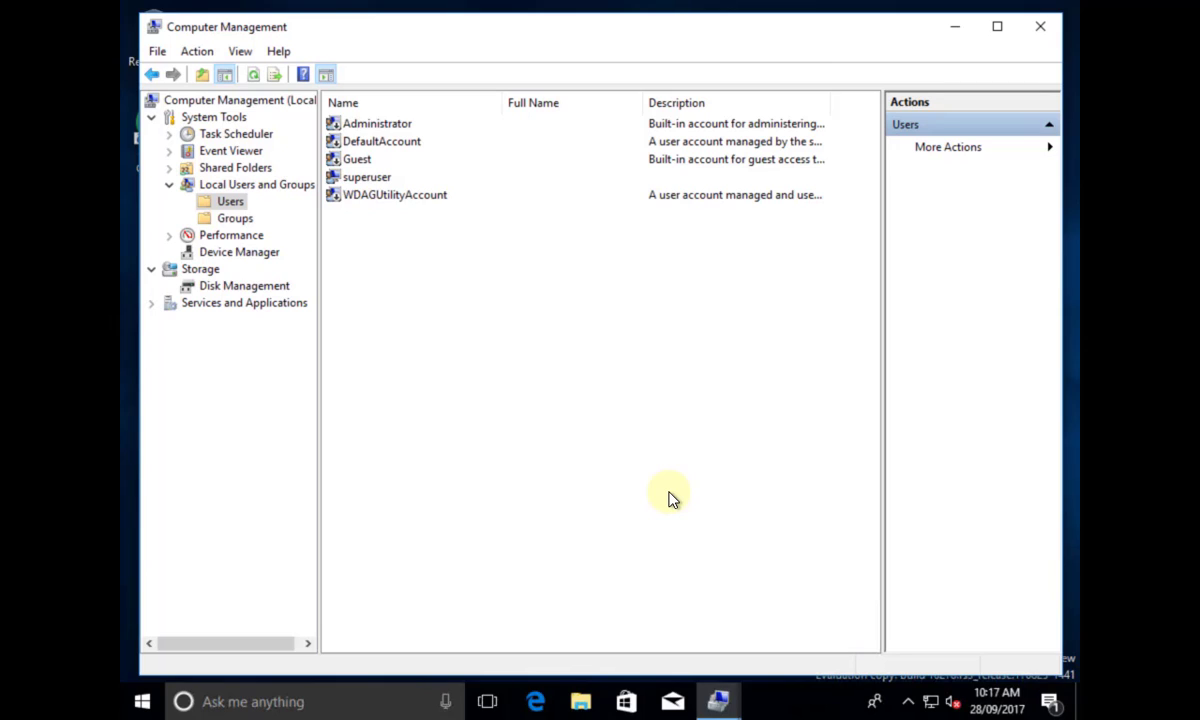
left_click(388, 183)
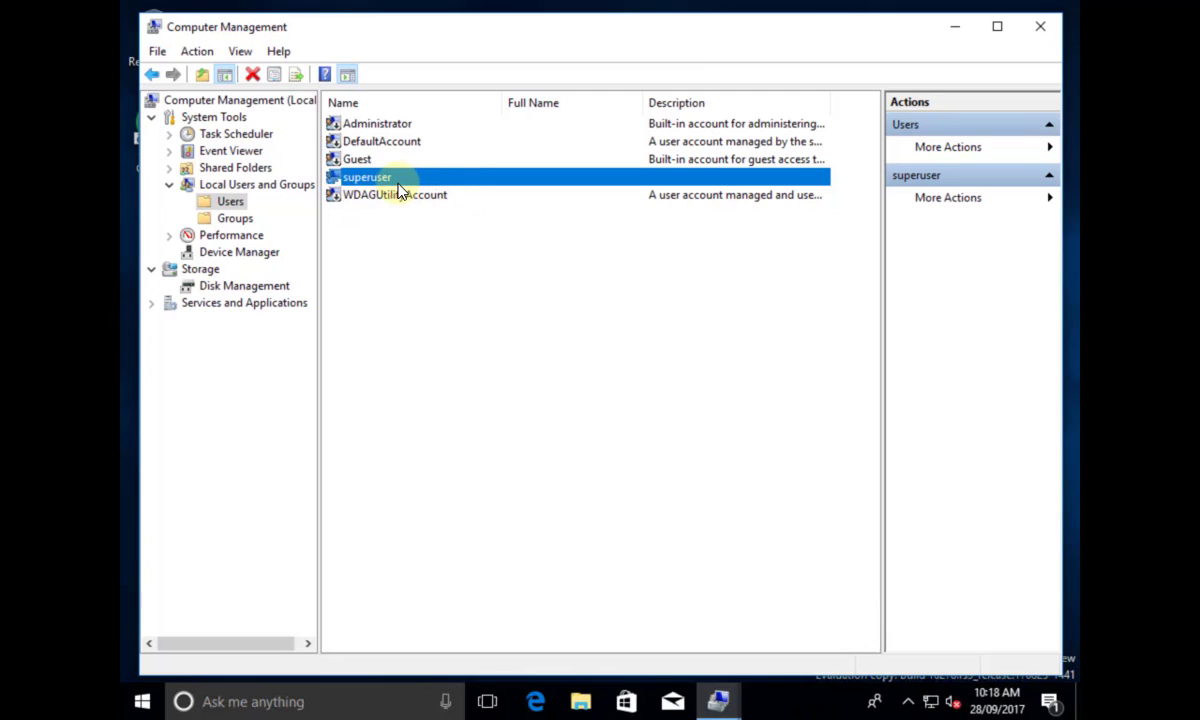
left_click(1045, 36)
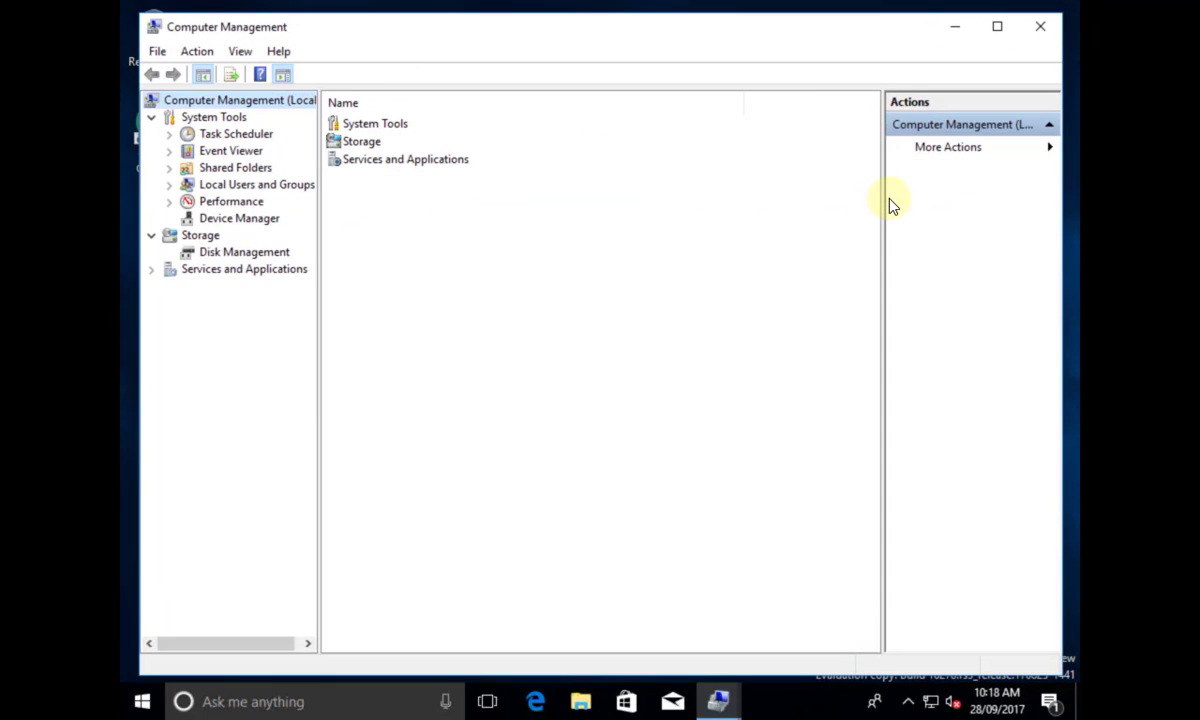
left_click(1042, 31)
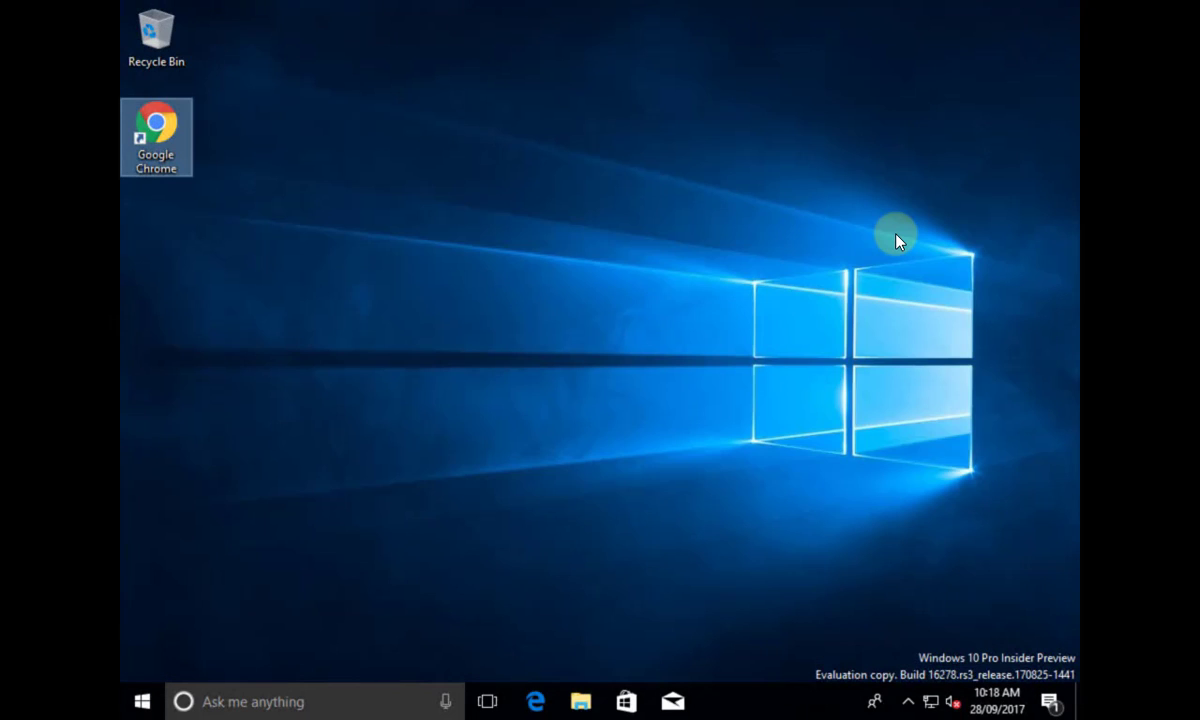